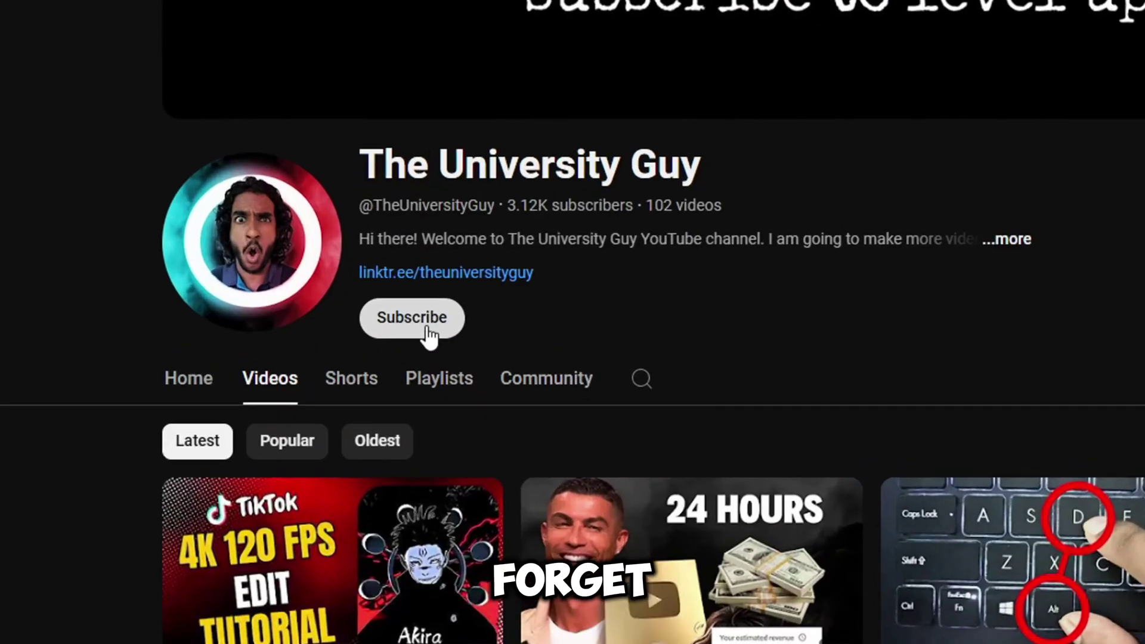
# Step: Subscribe to The University Guy's YouTube channel
pyautogui.click(428, 334)
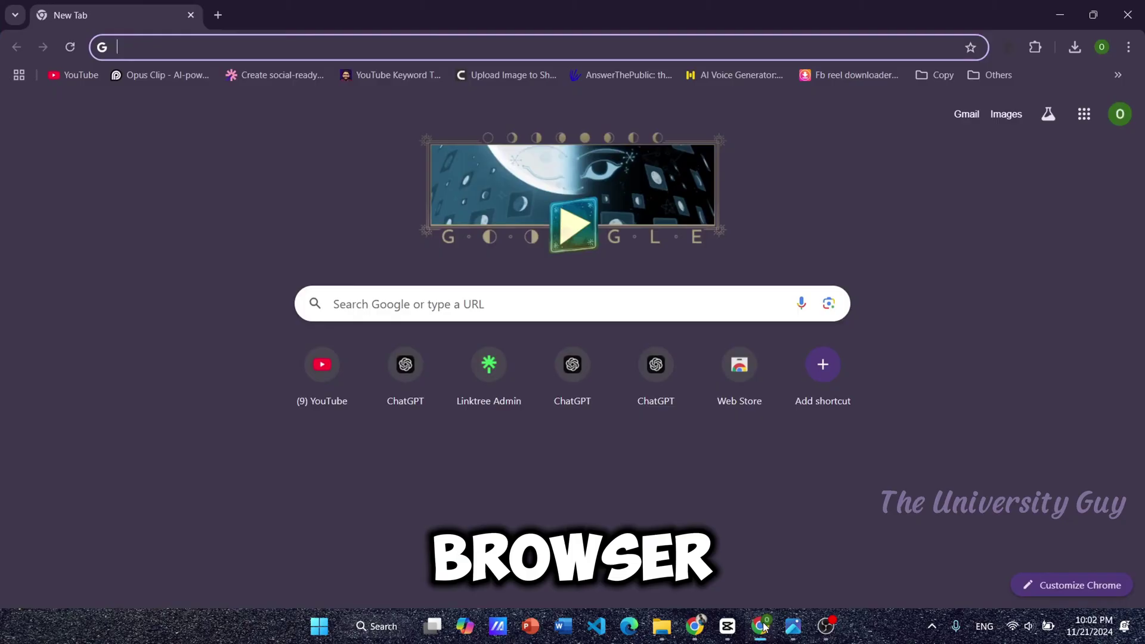
# Step: Search Google for 'danger icon' and view the skull-and-crossbones image result
pyautogui.write('dan')
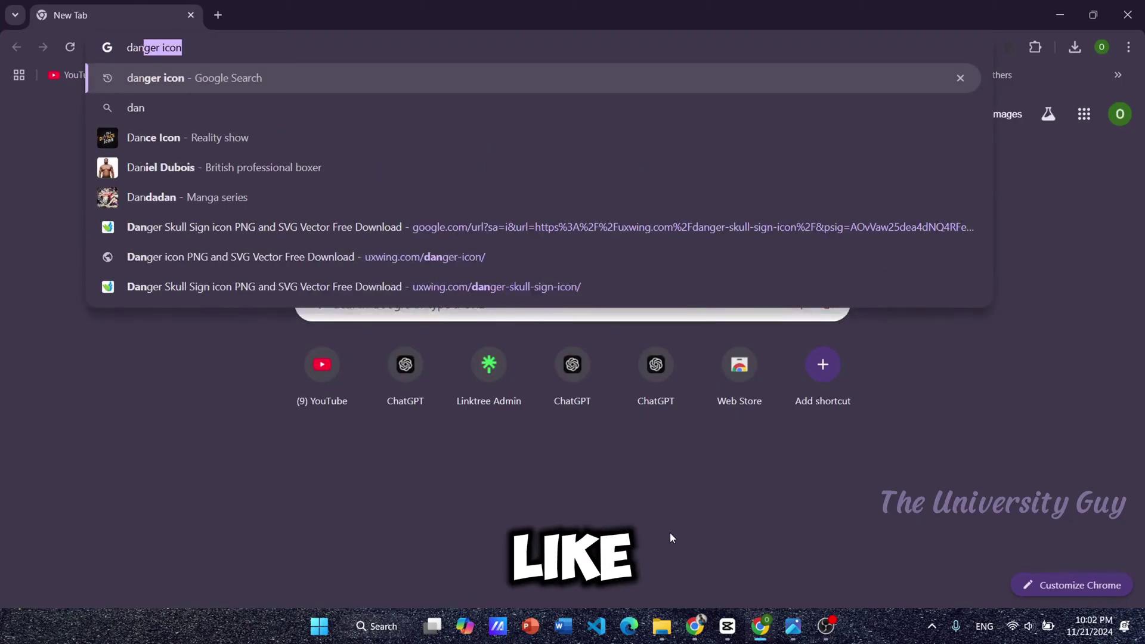
pyautogui.write('ger icon')
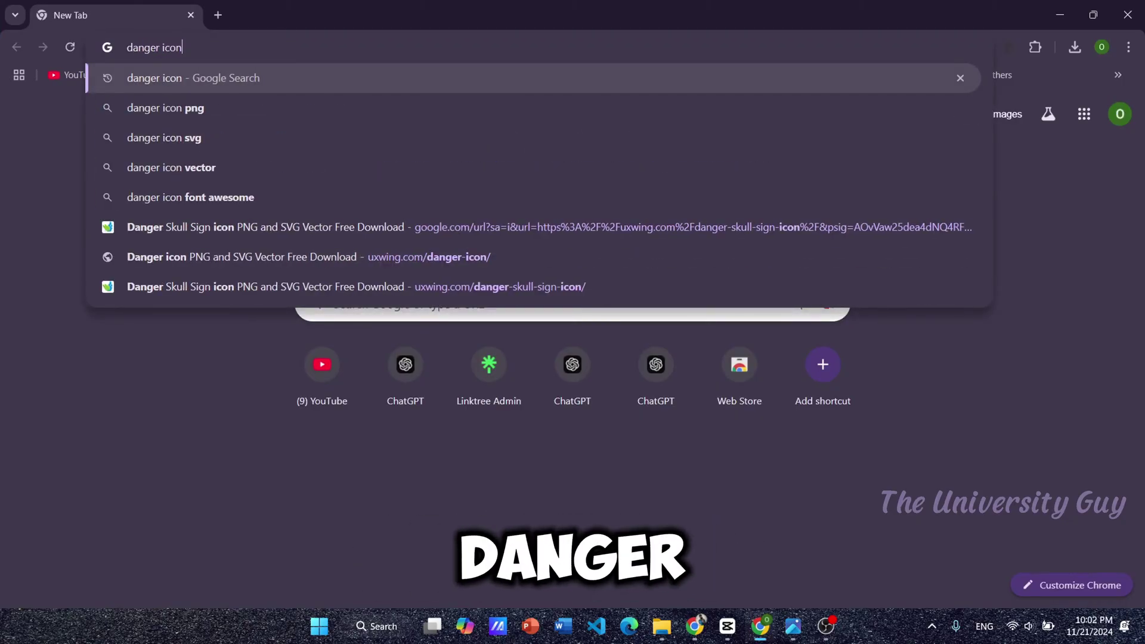
pyautogui.press('Return')
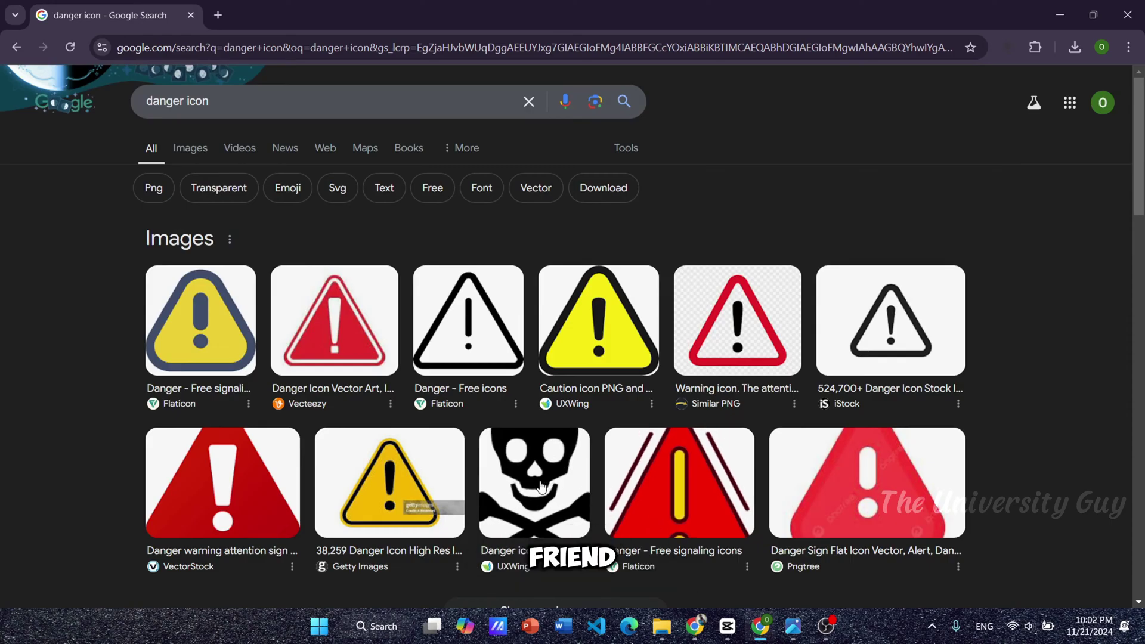
pyautogui.click(541, 486)
pyautogui.scroll(-1, 894, 431)
pyautogui.scroll(-4, 894, 431)
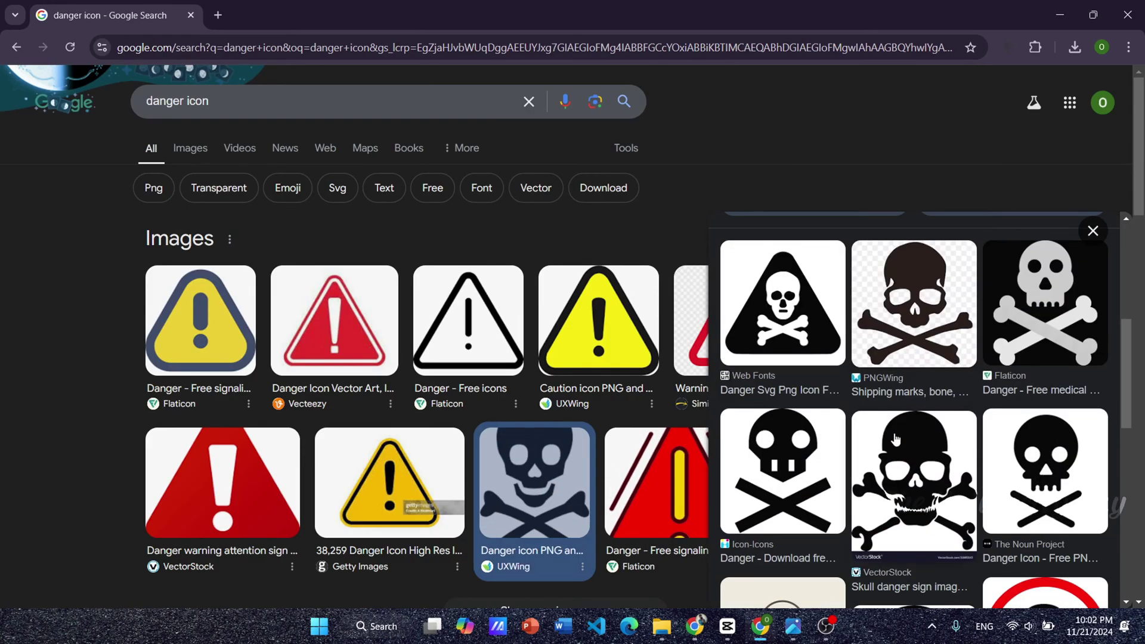
pyautogui.scroll(-5, 894, 440)
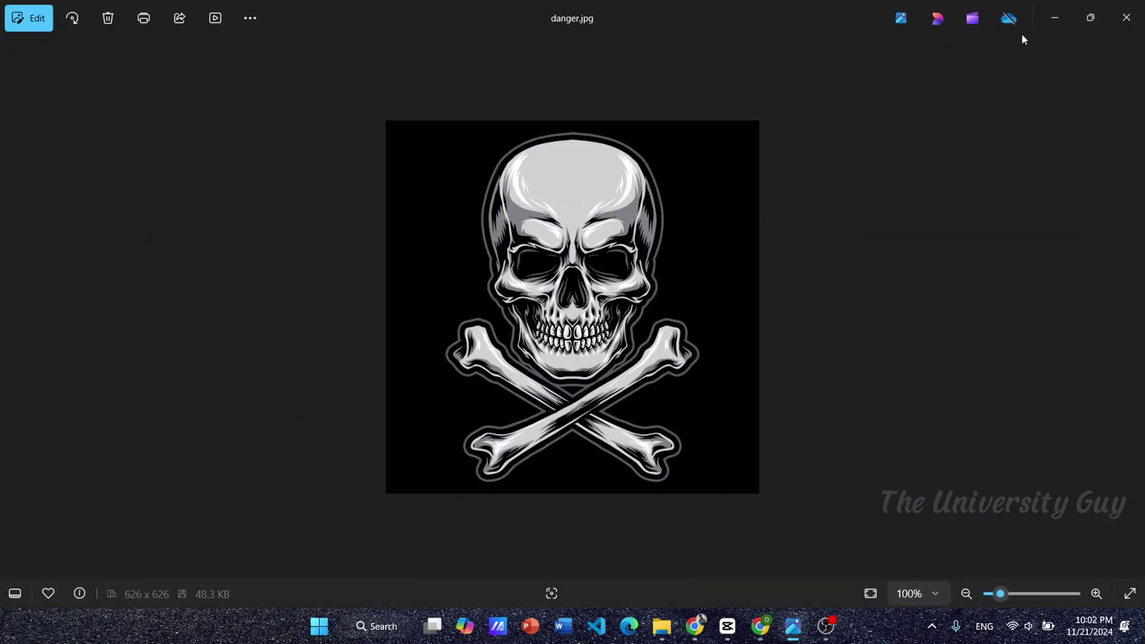
pyautogui.click(1053, 14)
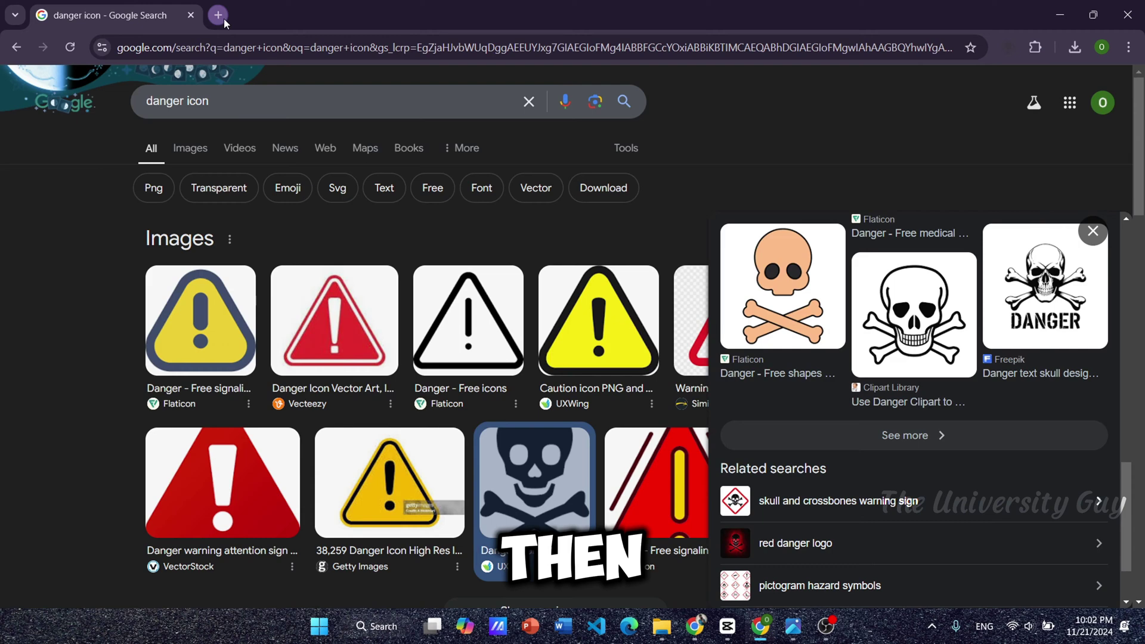
# Step: In a new tab, search 'png to icon', then change the query to 'jpg to icon'
pyautogui.click(224, 18)
pyautogui.write('png')
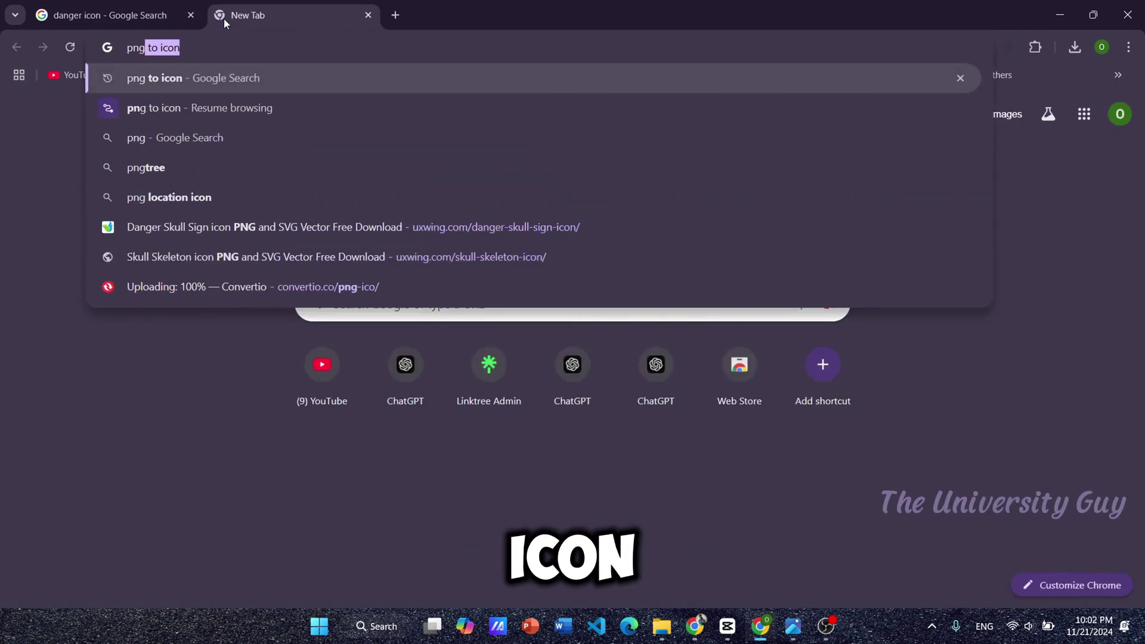
pyautogui.write(' to ')
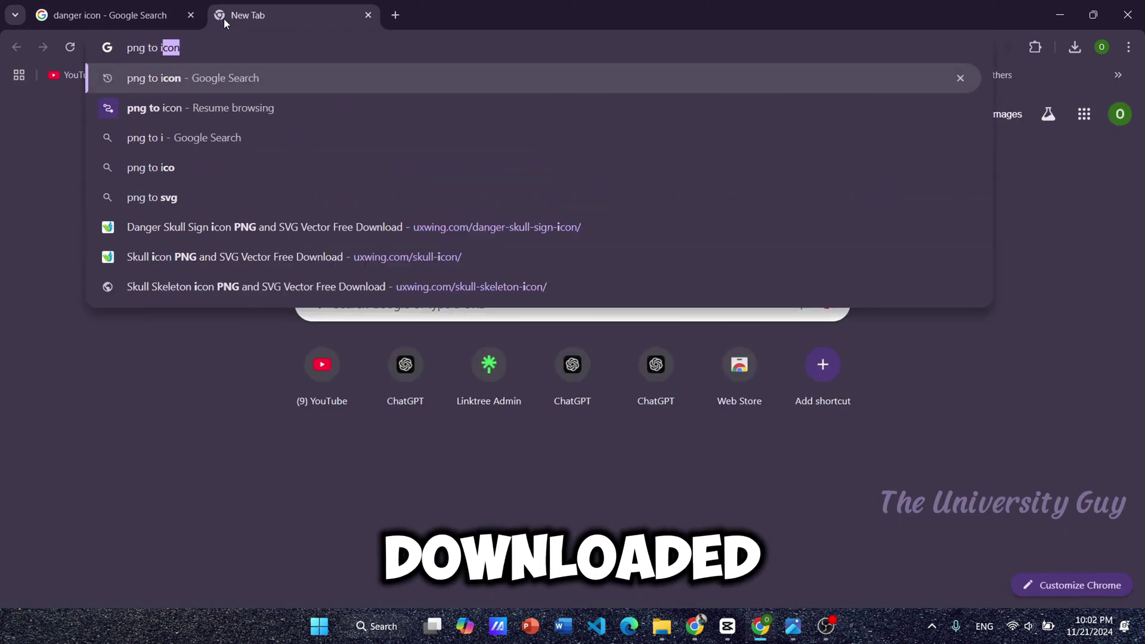
pyautogui.write('icon')
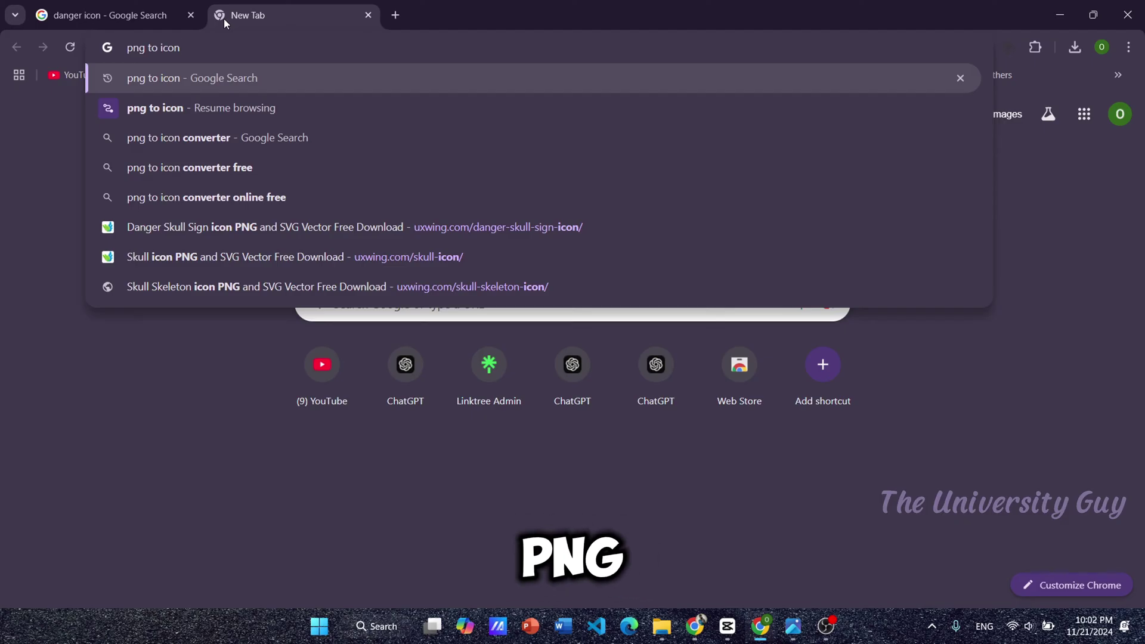
pyautogui.press('Return')
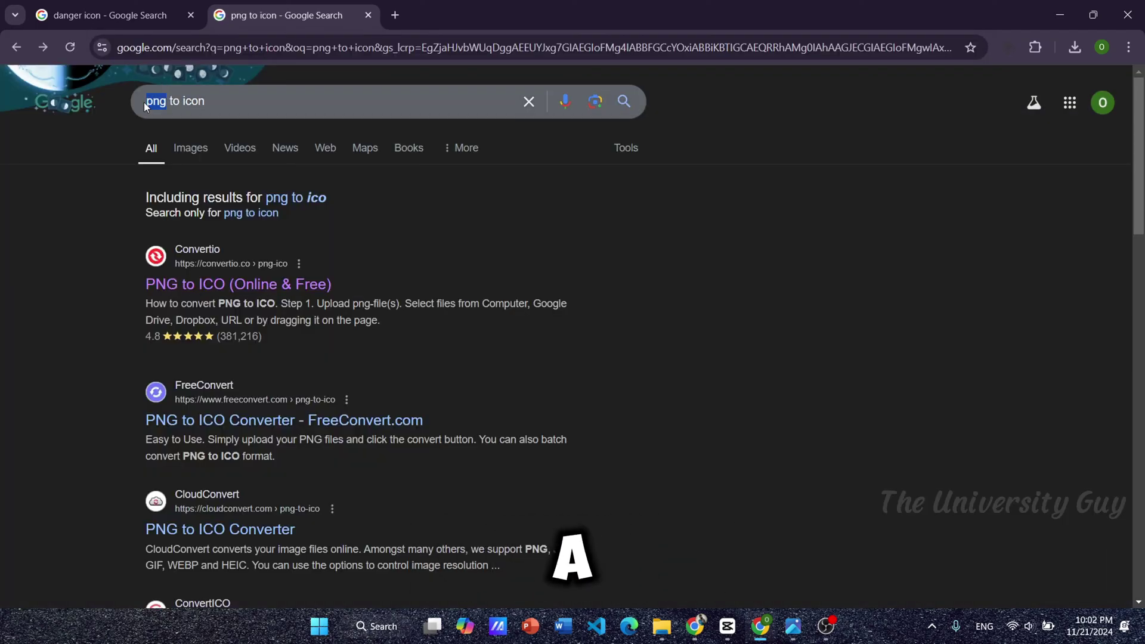
pyautogui.doubleClick(156, 101)
pyautogui.write('jpg')
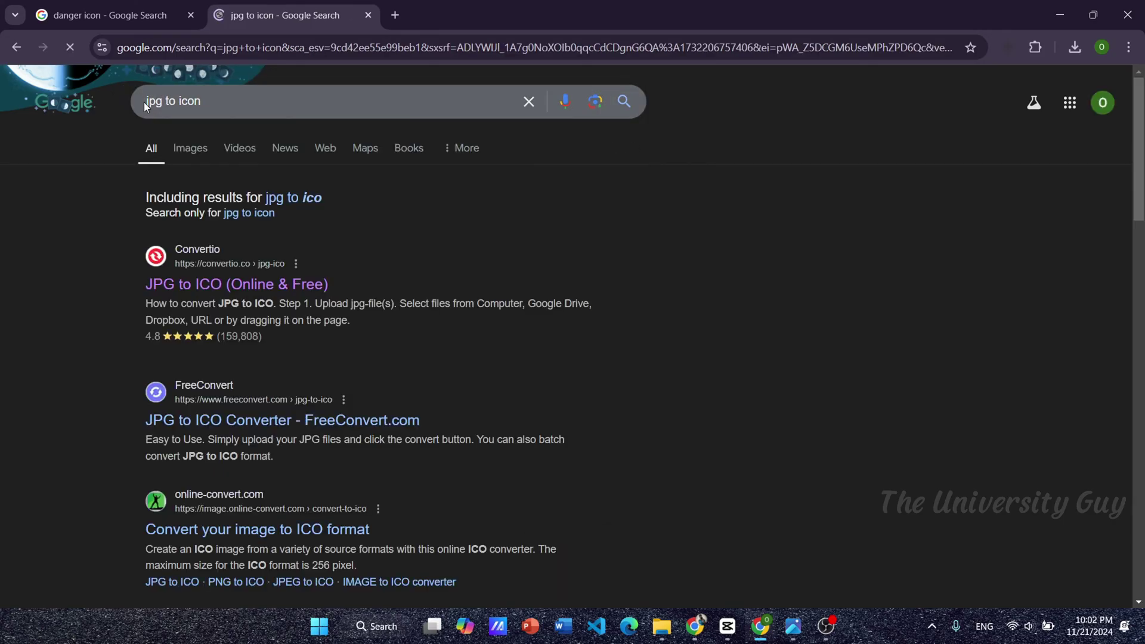
# Step: Upload danger.jpg to Convertio's JPG to ICO converter and convert it to ICO
pyautogui.click(273, 291)
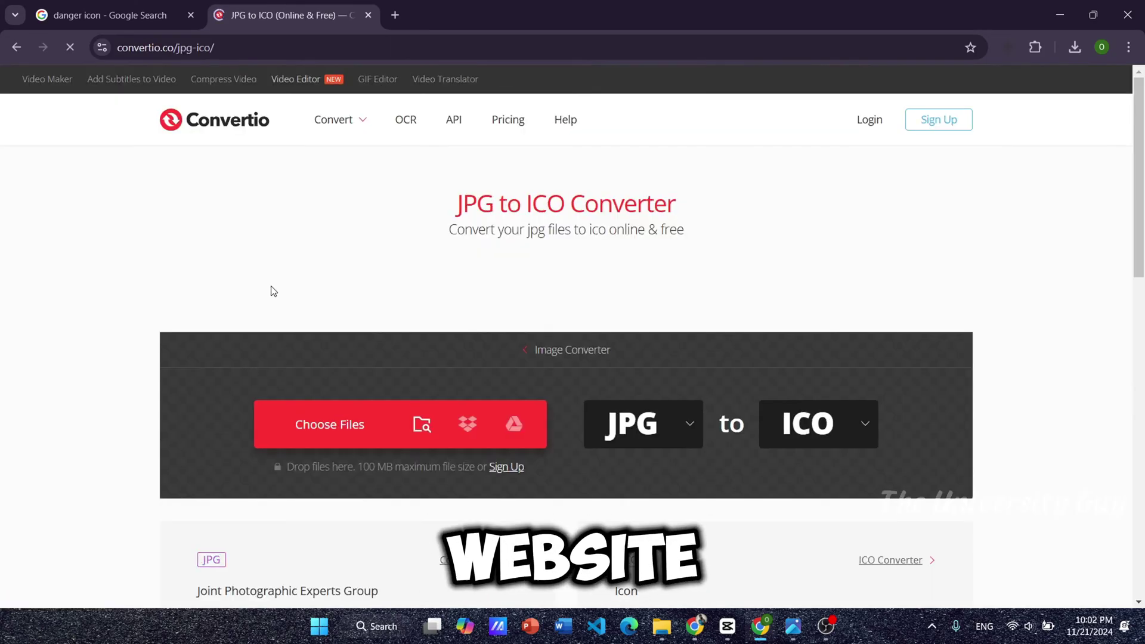
pyautogui.click(327, 433)
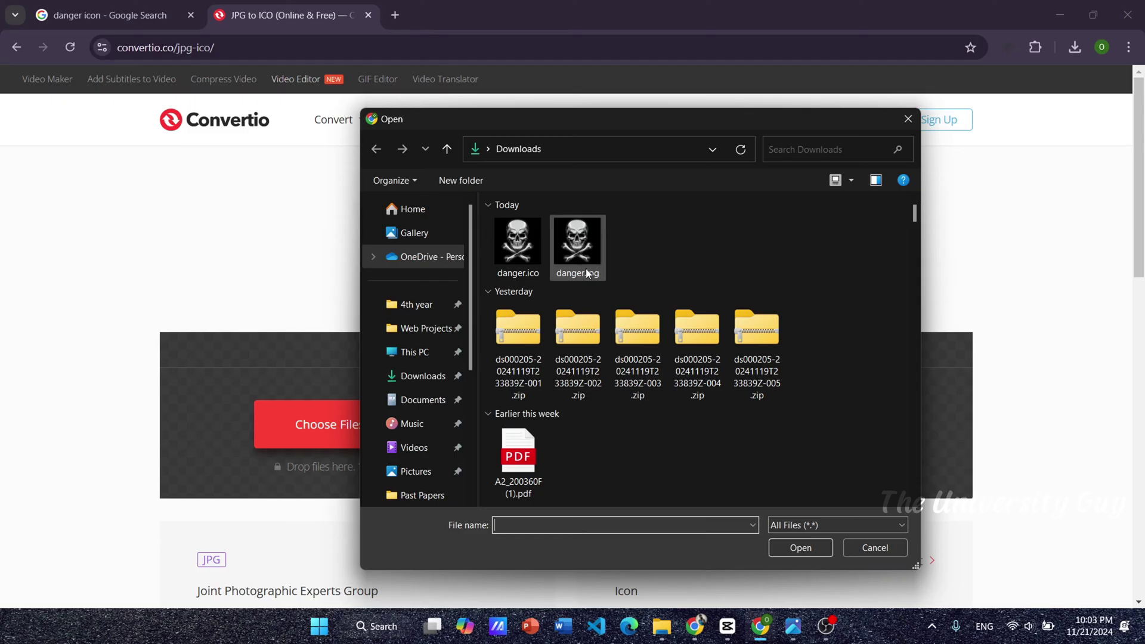
pyautogui.doubleClick(580, 255)
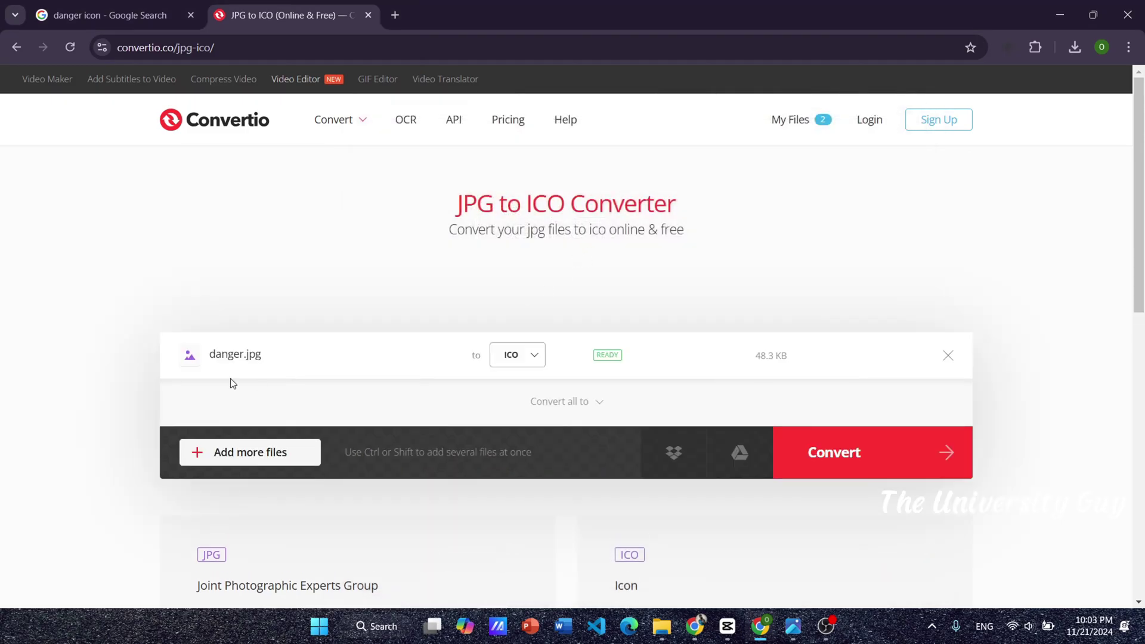
pyautogui.click(521, 363)
pyautogui.click(935, 456)
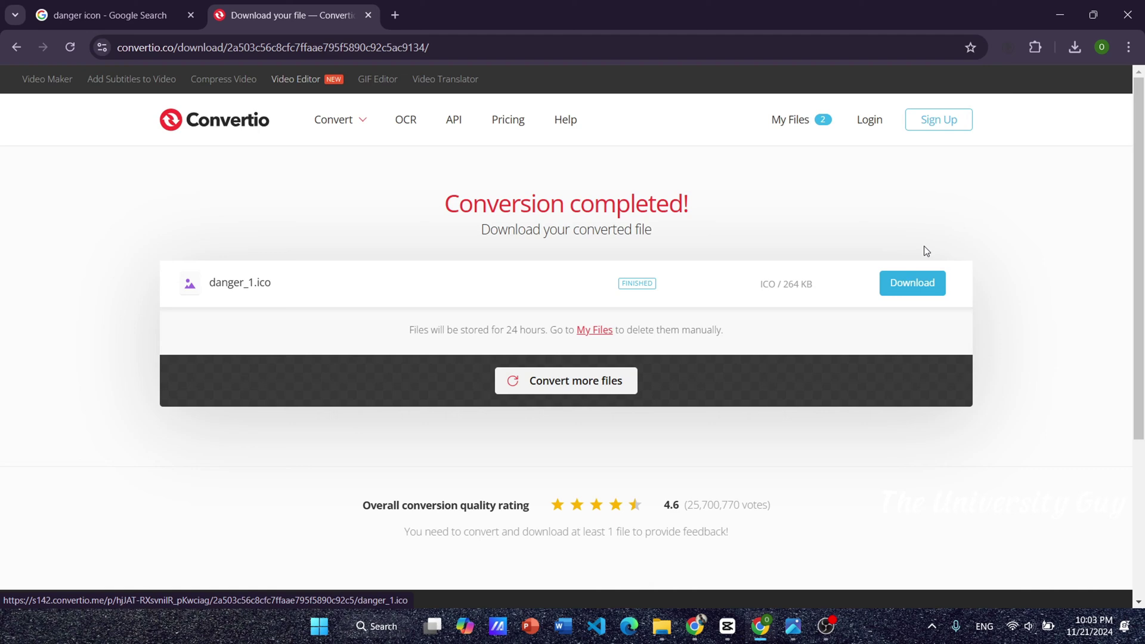
# Step: Preview the desktop's danger.ico skull icon in Photos, then close it
pyautogui.click(1060, 14)
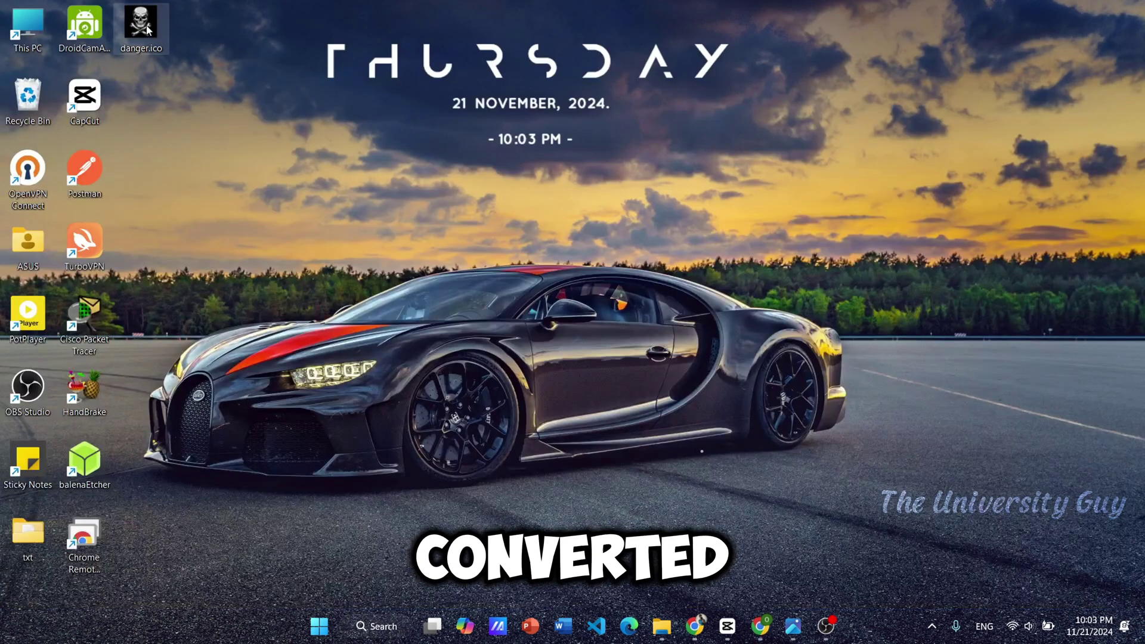
pyautogui.doubleClick(143, 27)
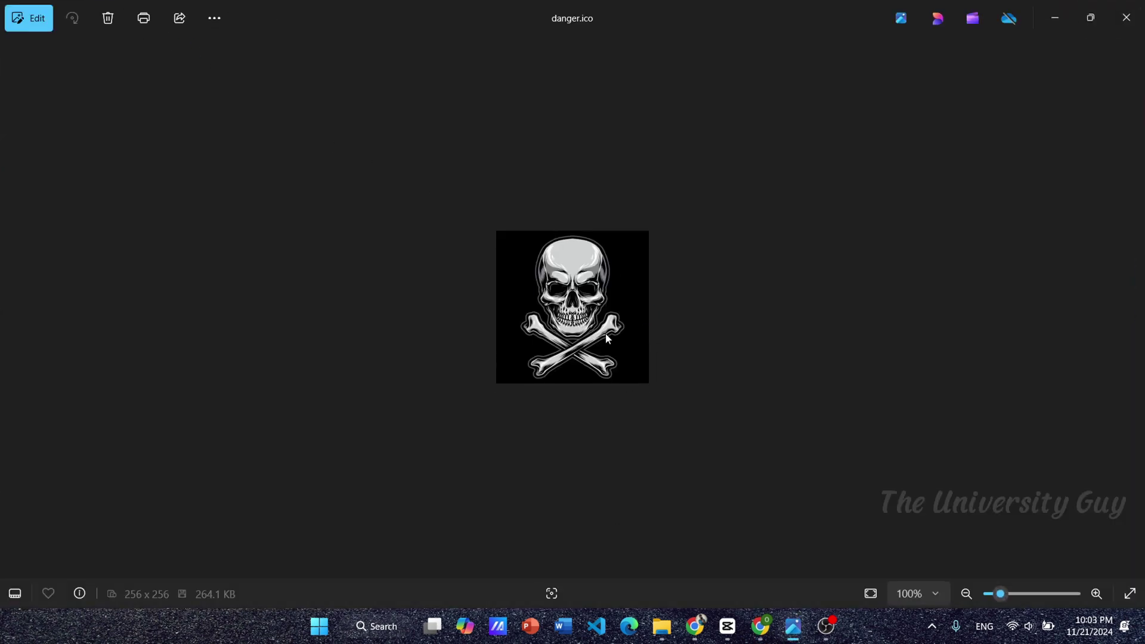
pyautogui.click(1126, 13)
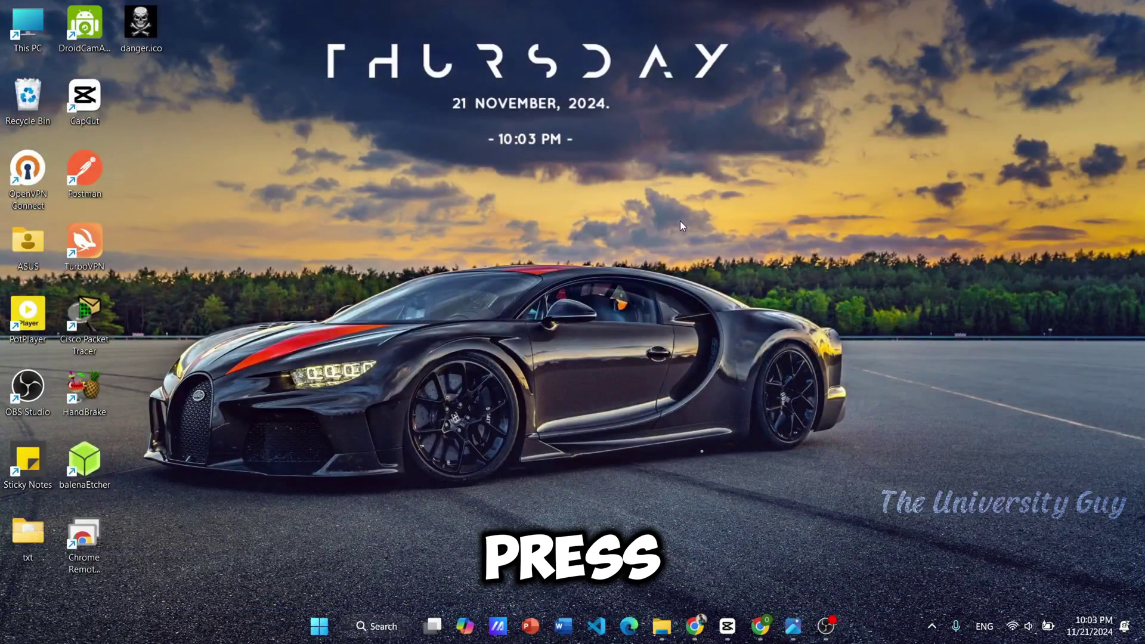
# Step: Launch Notepad from the Start search
pyautogui.press('super')
pyautogui.write('not')
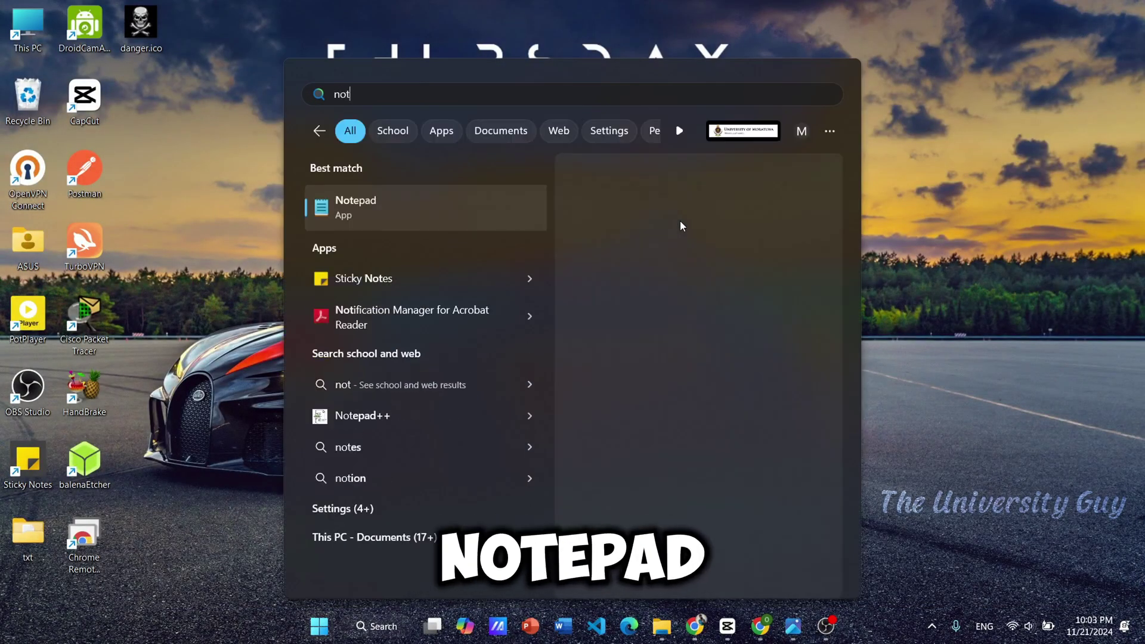
pyautogui.write('epad')
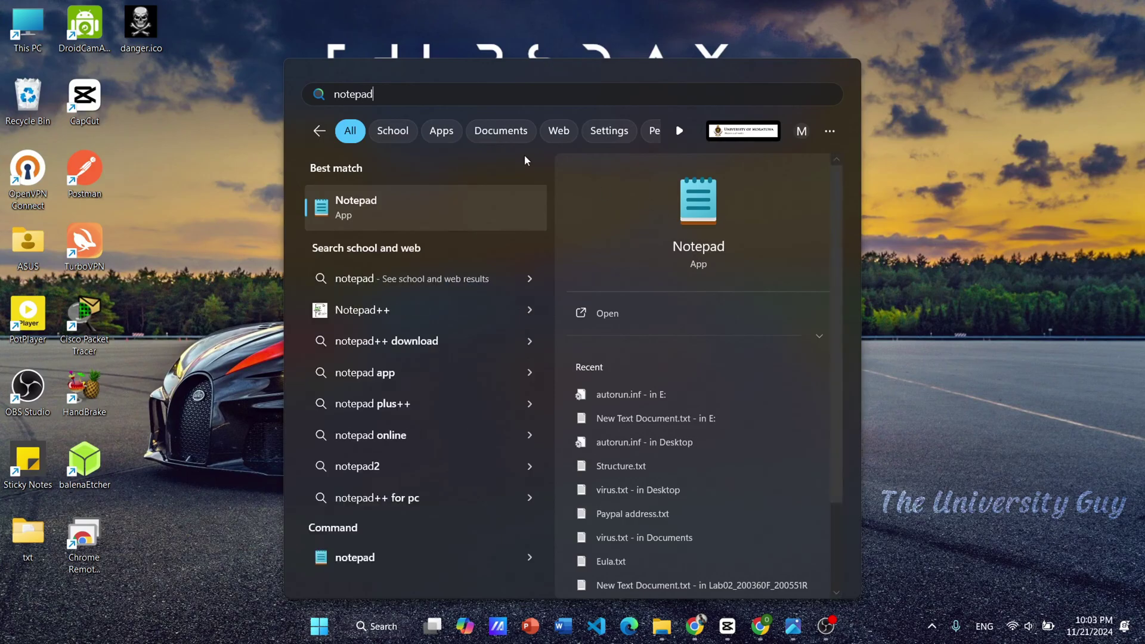
pyautogui.click(372, 195)
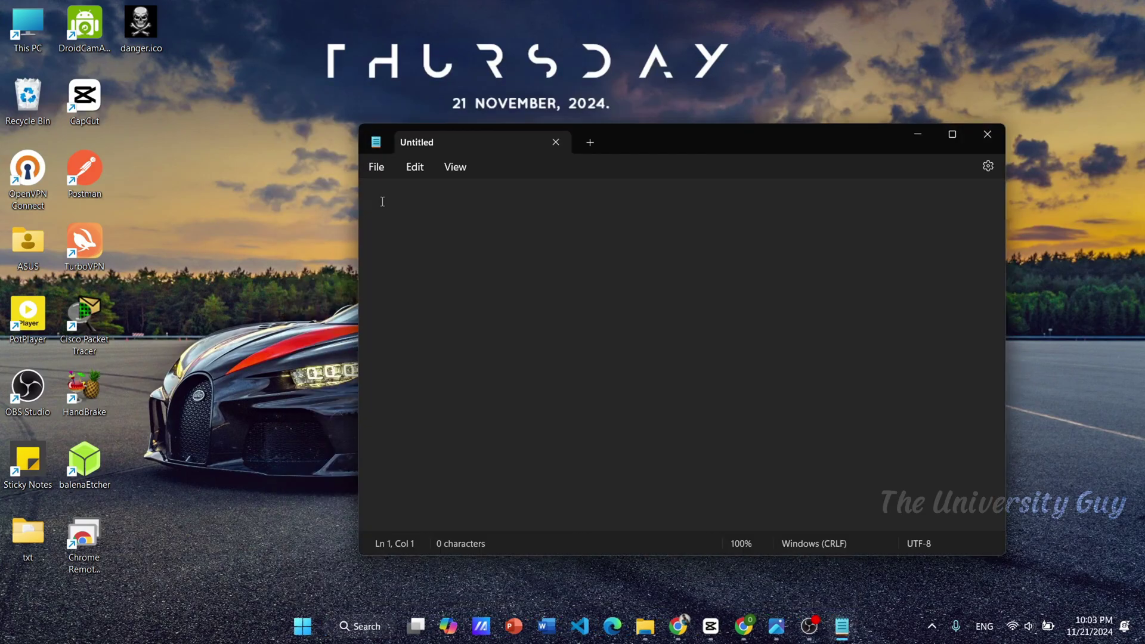
# Step: Type the autorun lines [autorun], icon=danger.ico and label="Virus"
pyautogui.write('[auto')
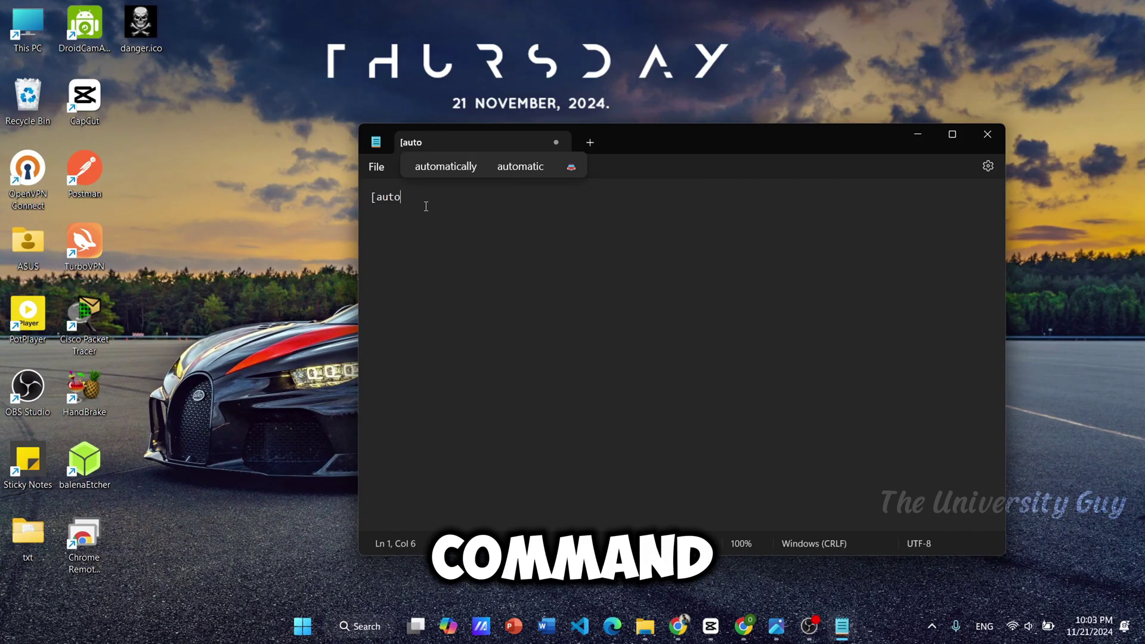
pyautogui.write('run]')
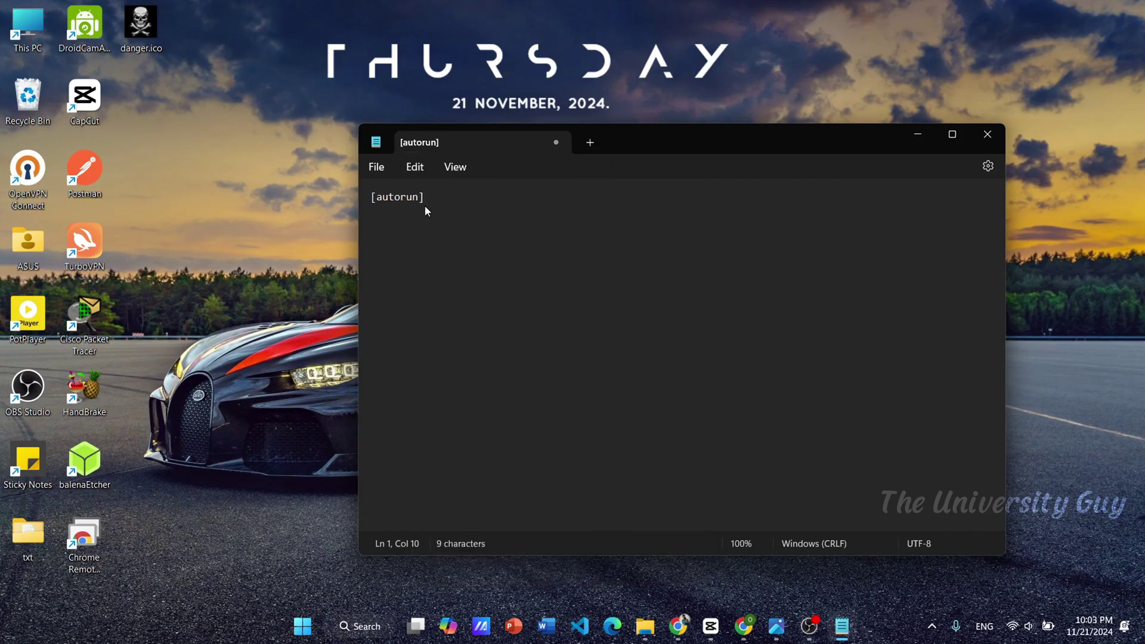
pyautogui.write('i')
pyautogui.write('con=')
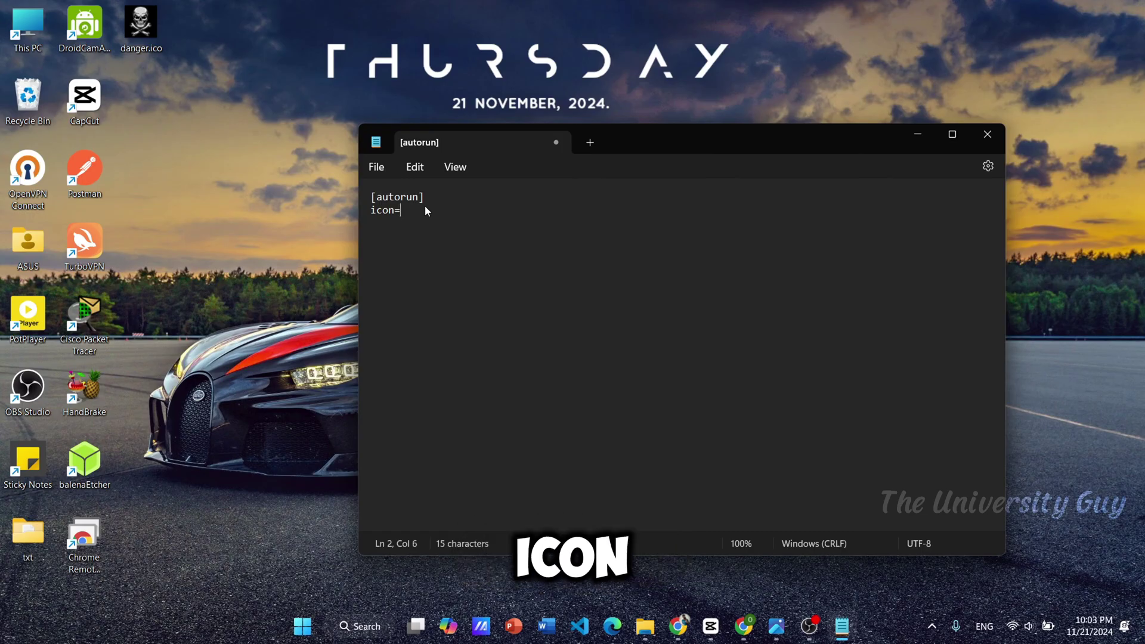
pyautogui.write('danger')
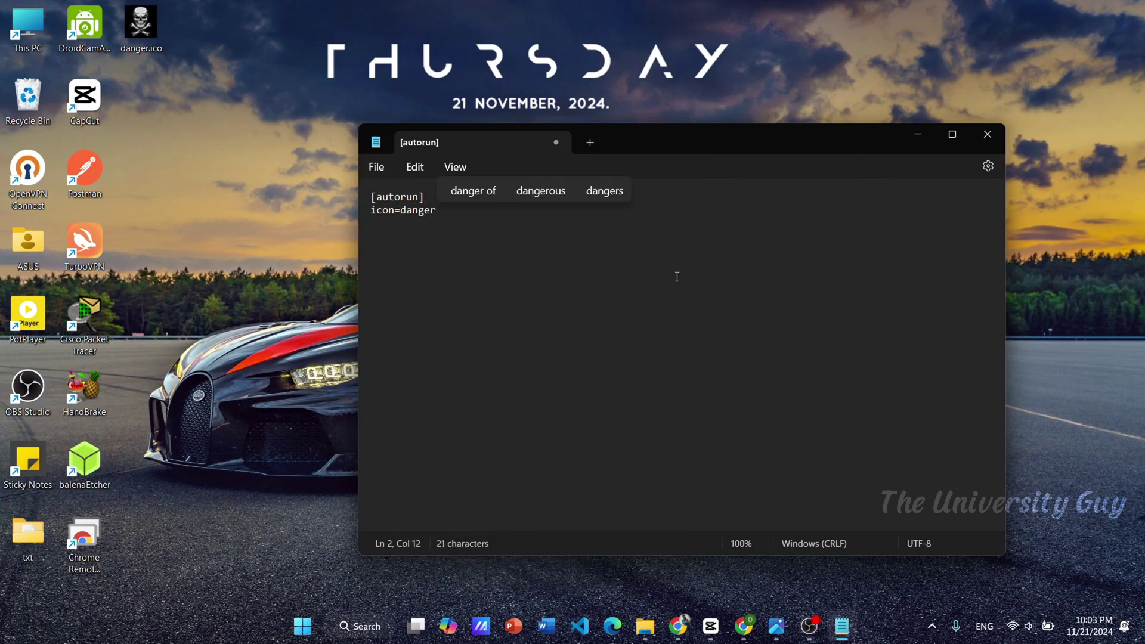
pyautogui.write('ar')
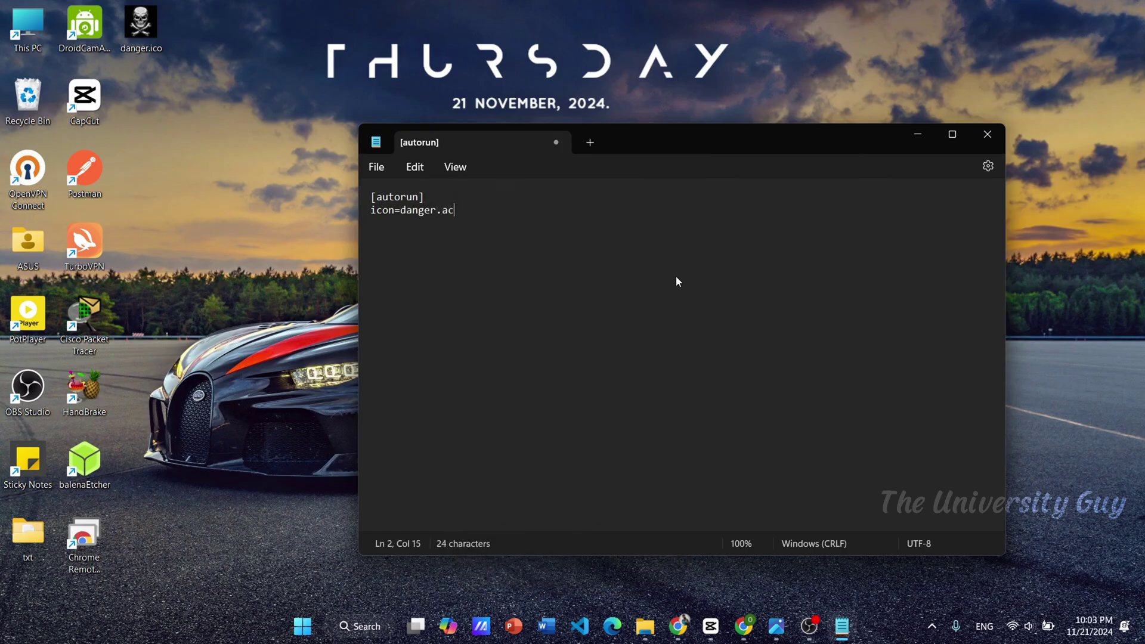
pyautogui.press('BackSpace')
pyautogui.press('BackSpace')
pyautogui.write('ico')
pyautogui.write('bel')
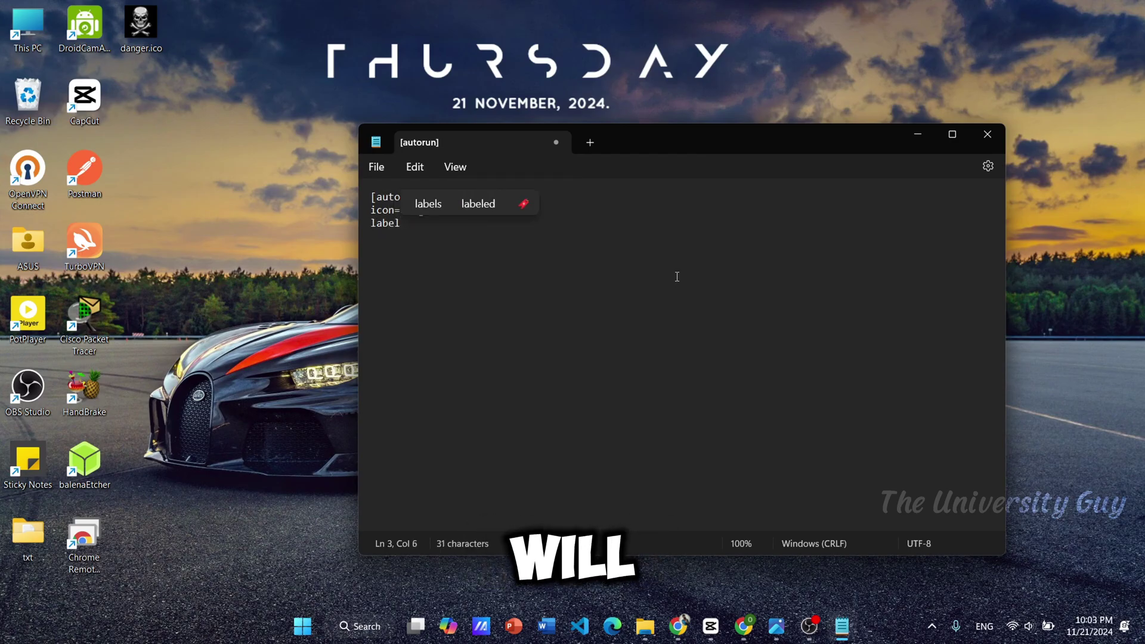
pyautogui.write('=')
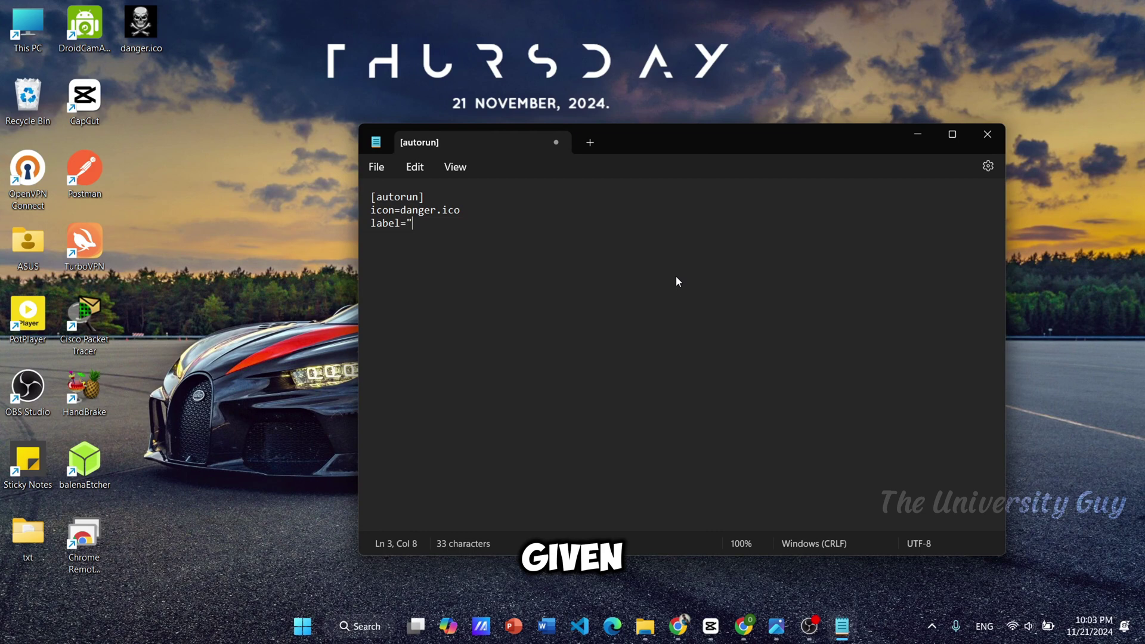
pyautogui.write('Virus')
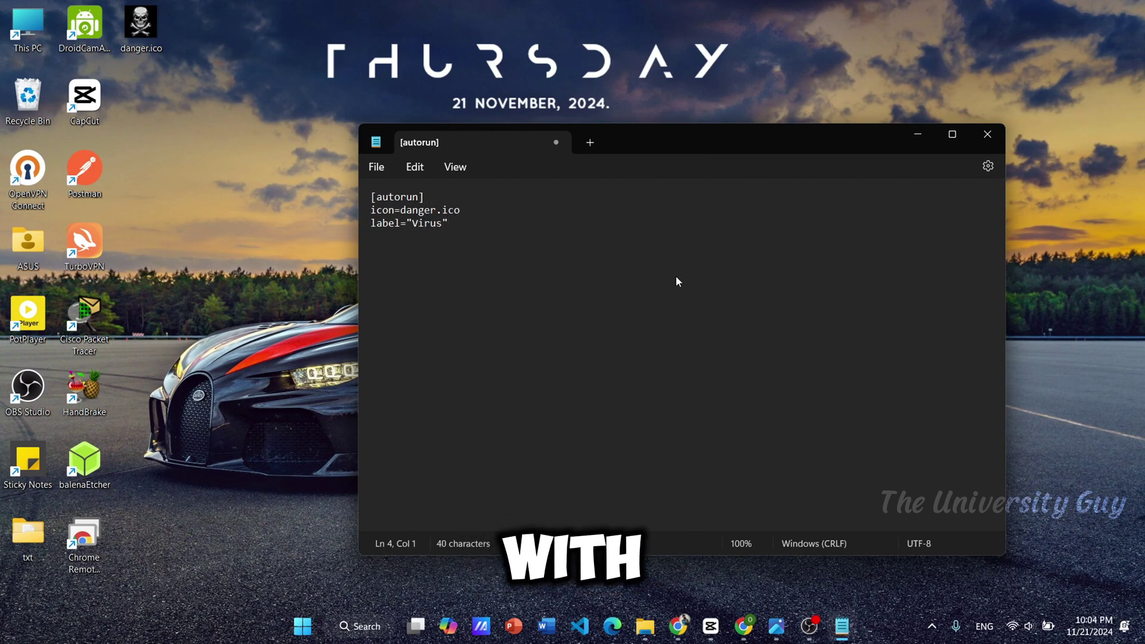
pyautogui.write('open=')
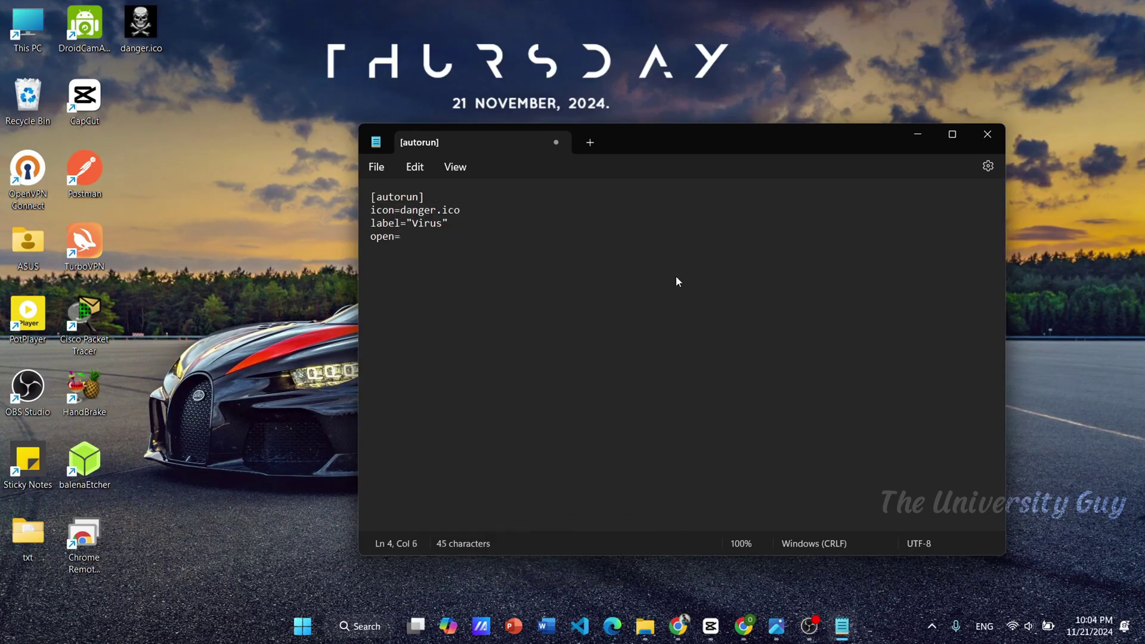
pyautogui.write('virus')
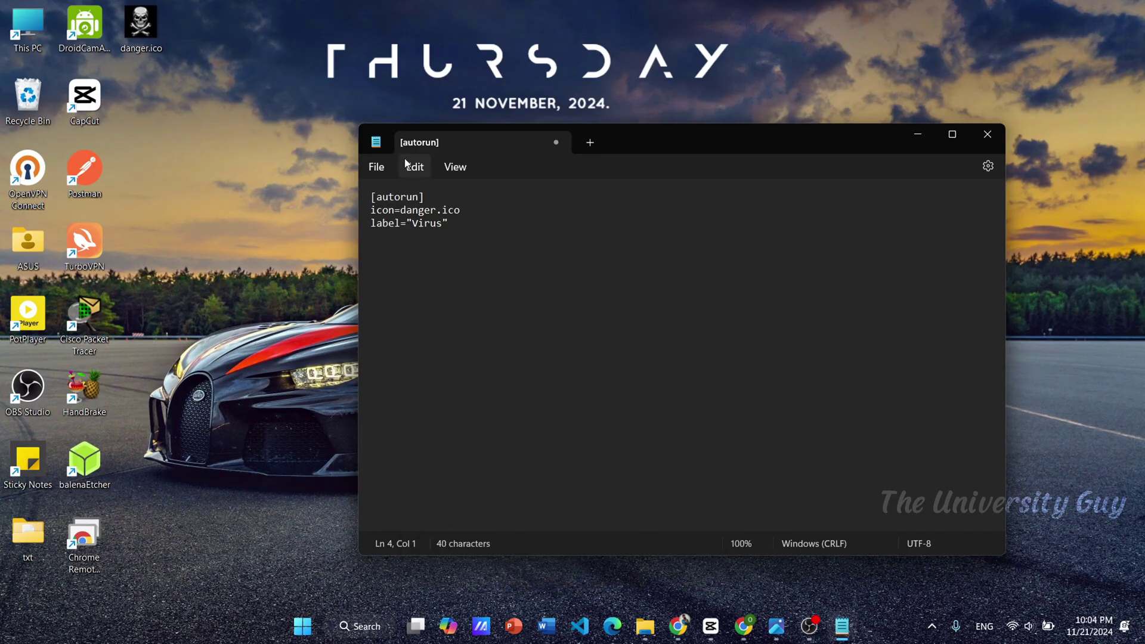
# Step: Save the note to the Desktop as autorun.inf with the All files type
pyautogui.click(375, 168)
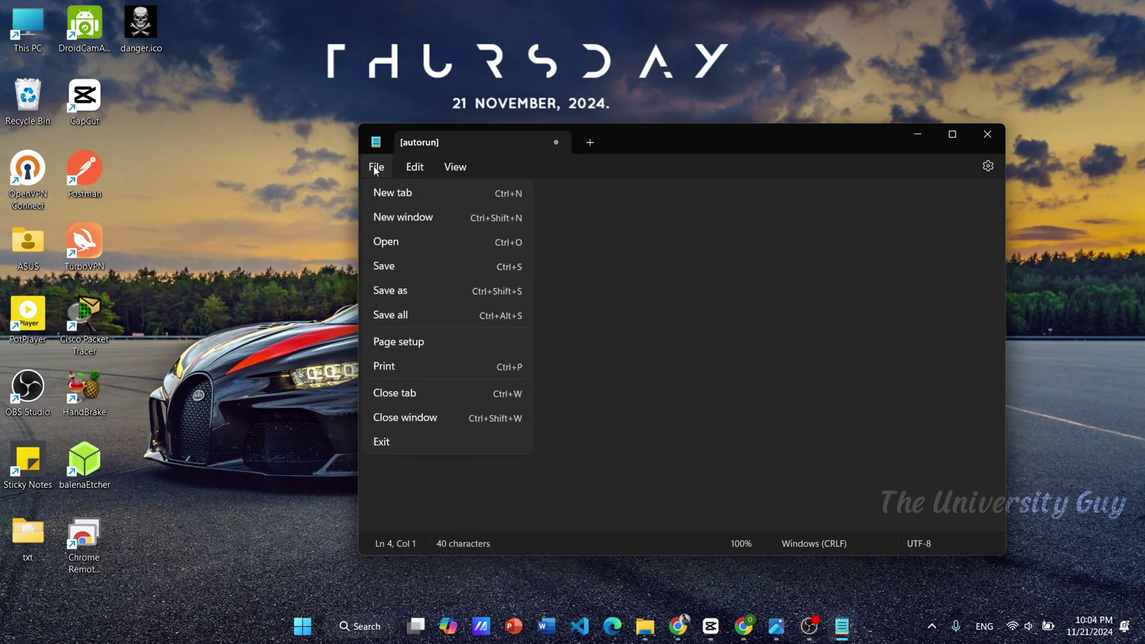
pyautogui.click(423, 296)
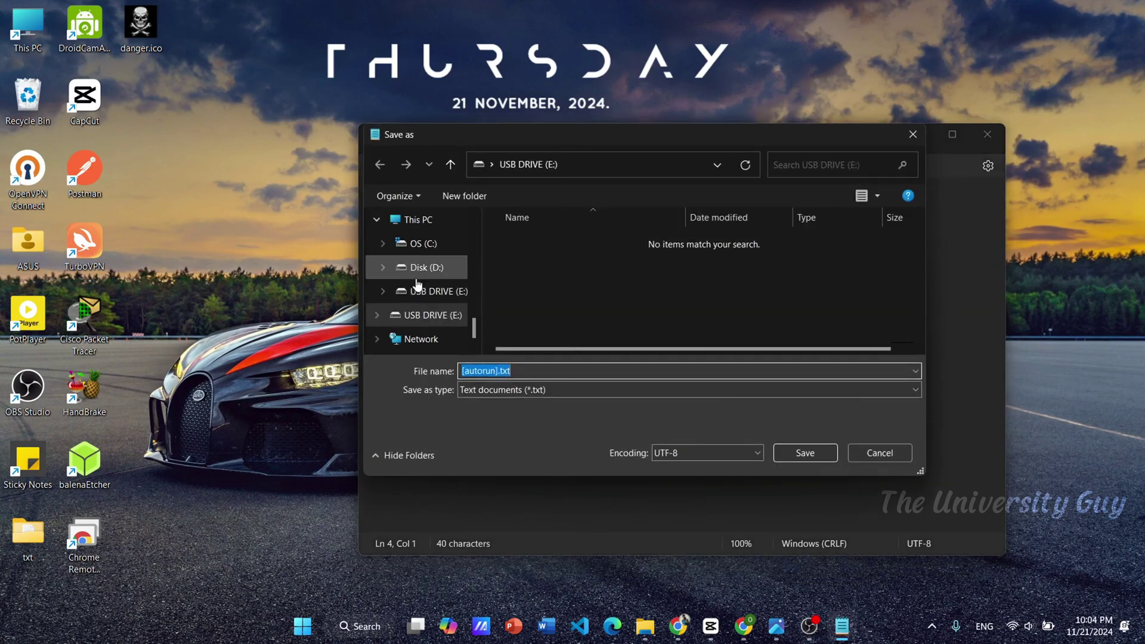
pyautogui.scroll(3, 424, 266)
pyautogui.scroll(5, 423, 267)
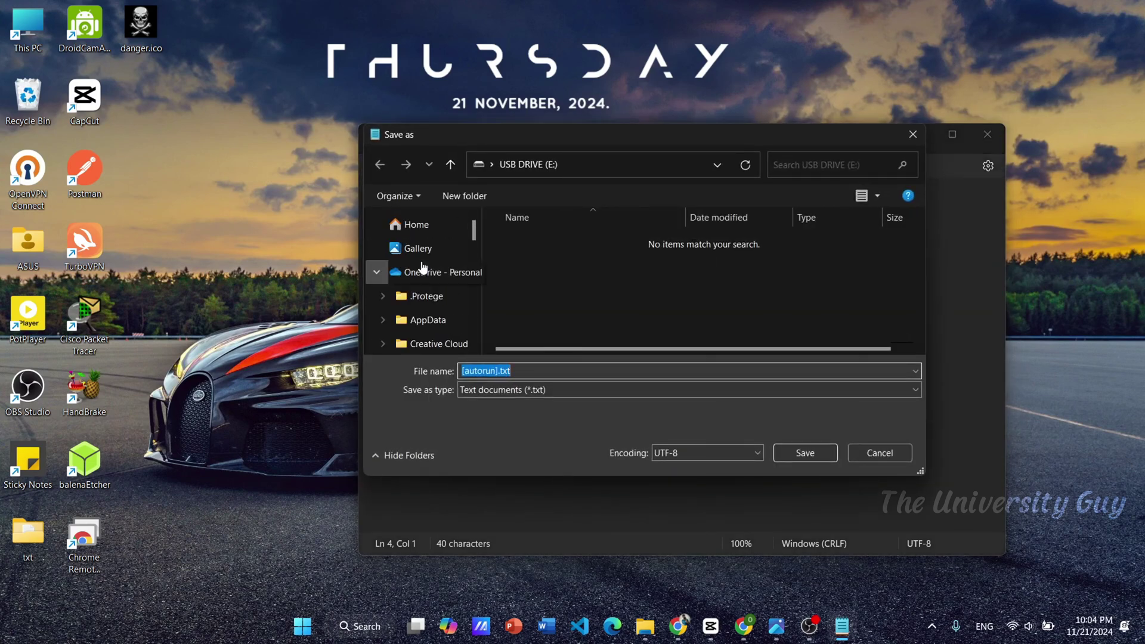
pyautogui.scroll(-3, 422, 280)
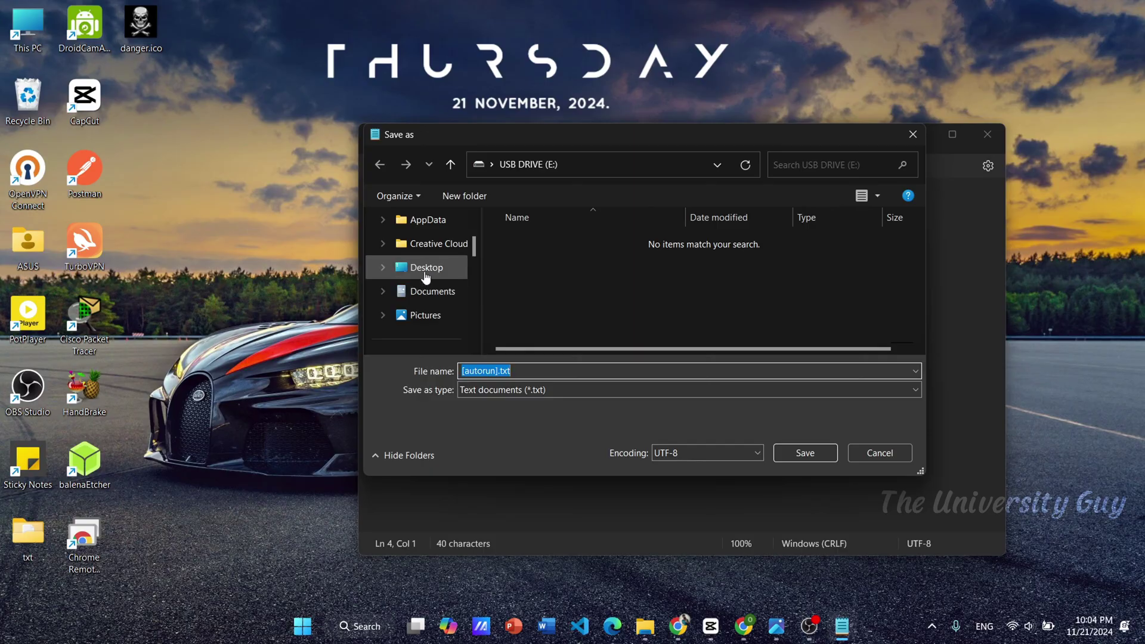
pyautogui.click(425, 275)
pyautogui.click(535, 399)
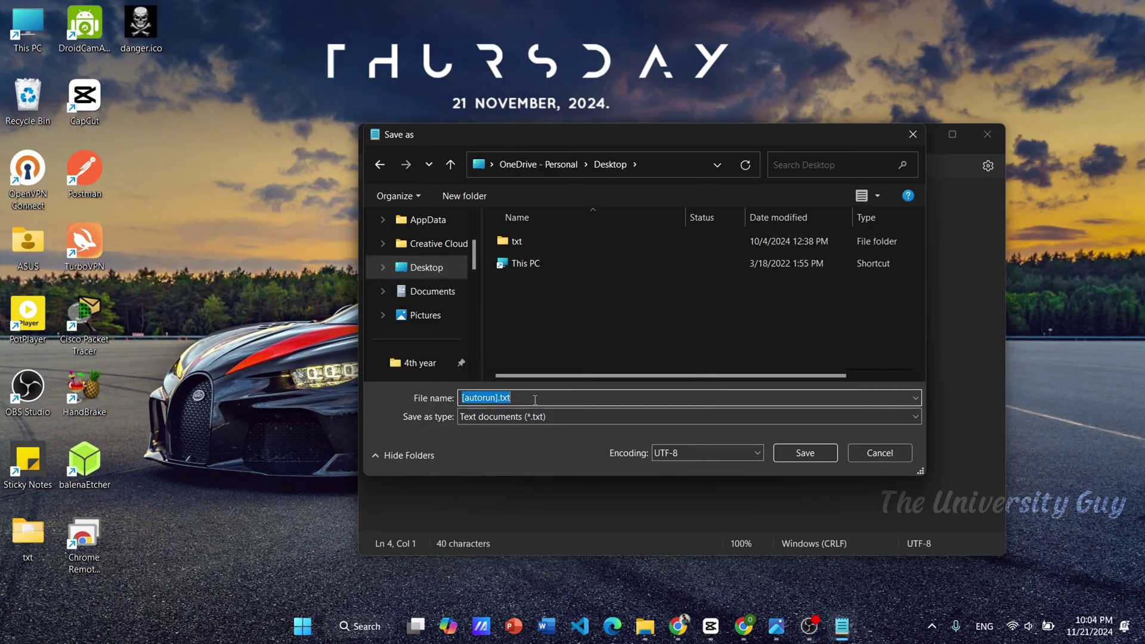
pyautogui.write('auto')
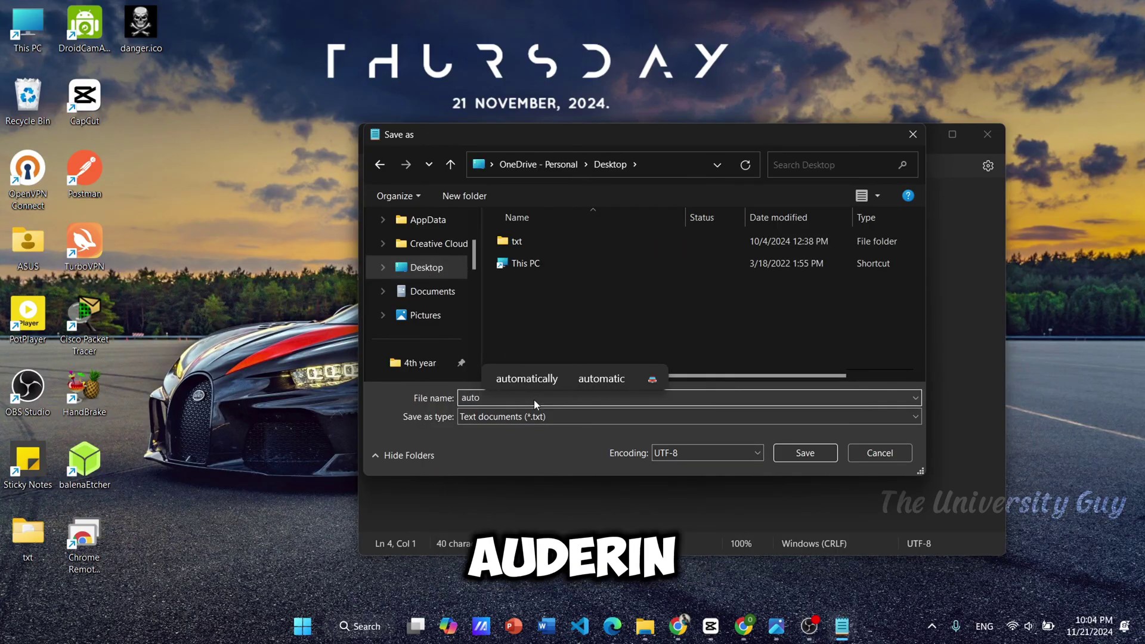
pyautogui.write('run.')
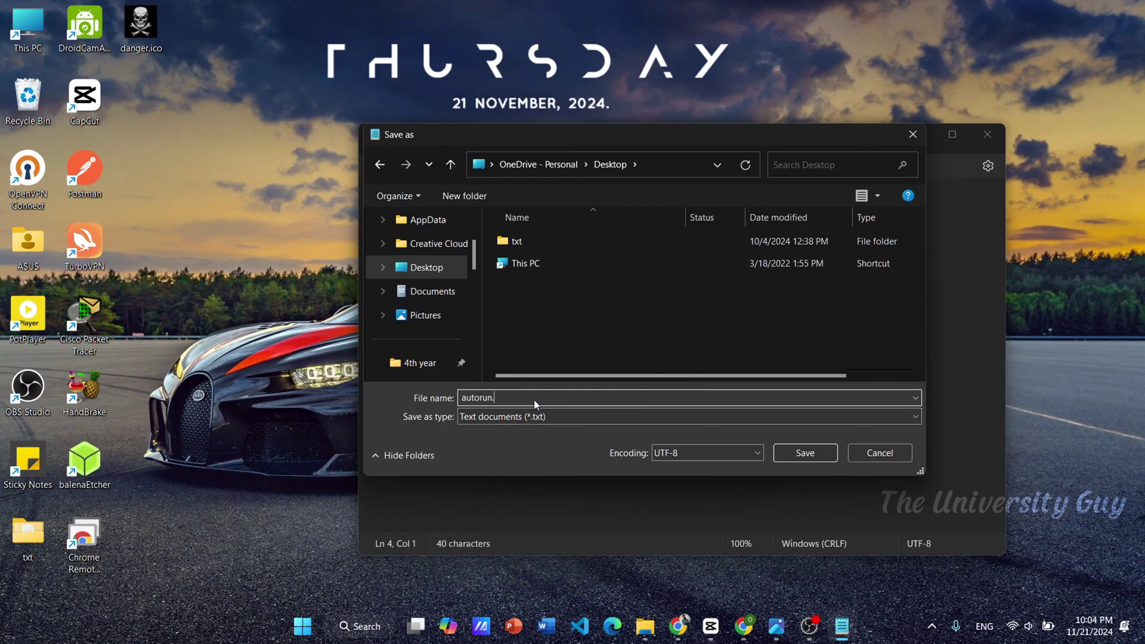
pyautogui.write('inf')
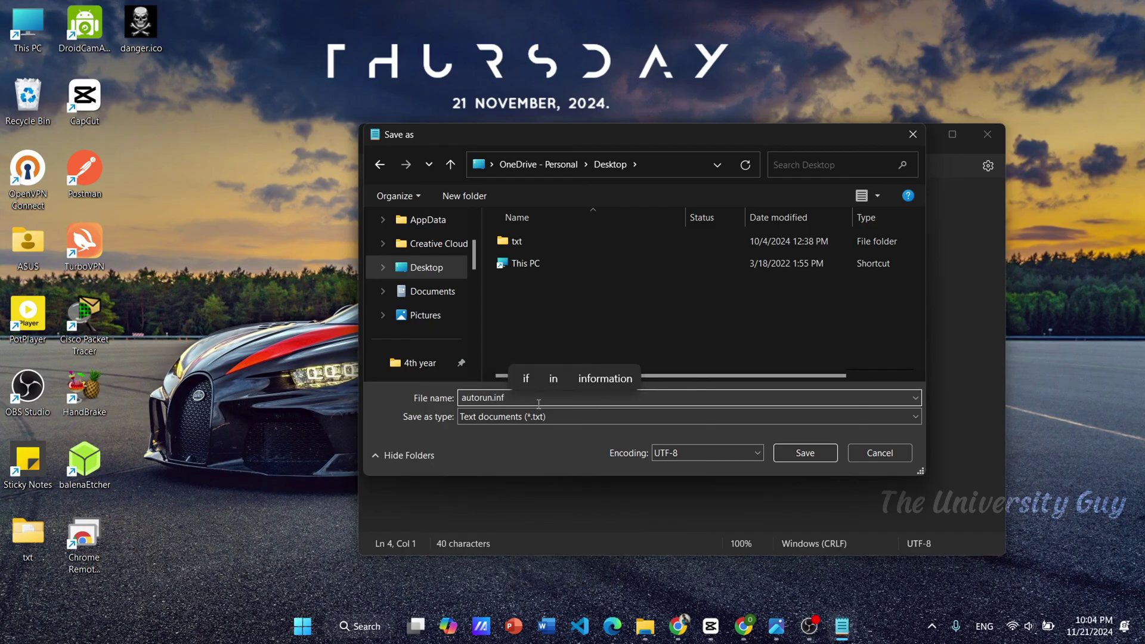
pyautogui.click(568, 414)
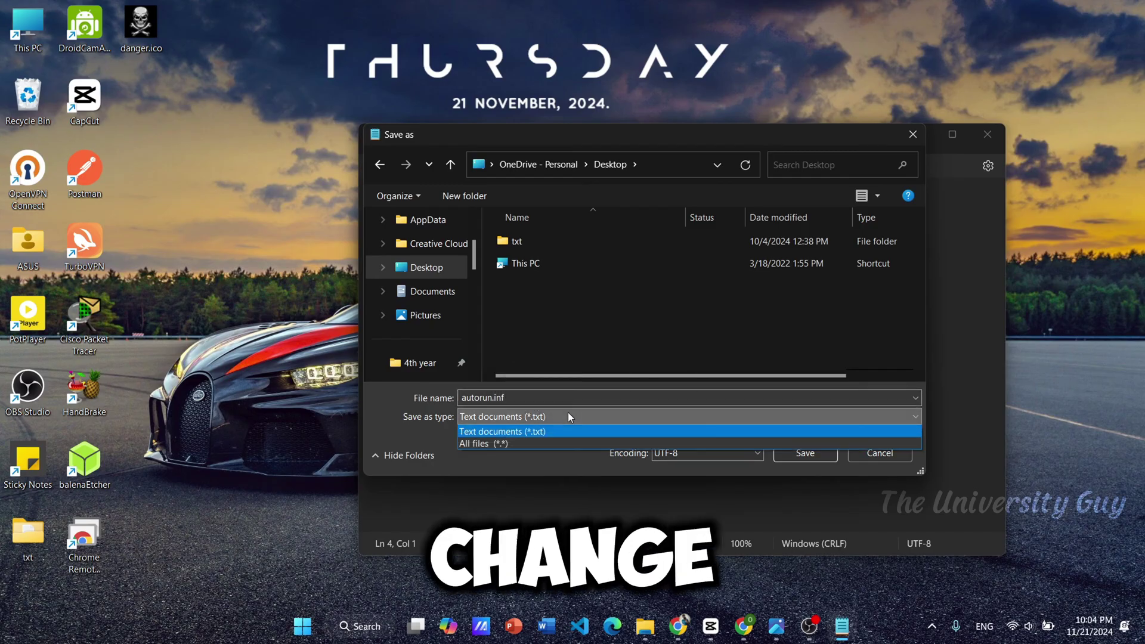
pyautogui.click(523, 443)
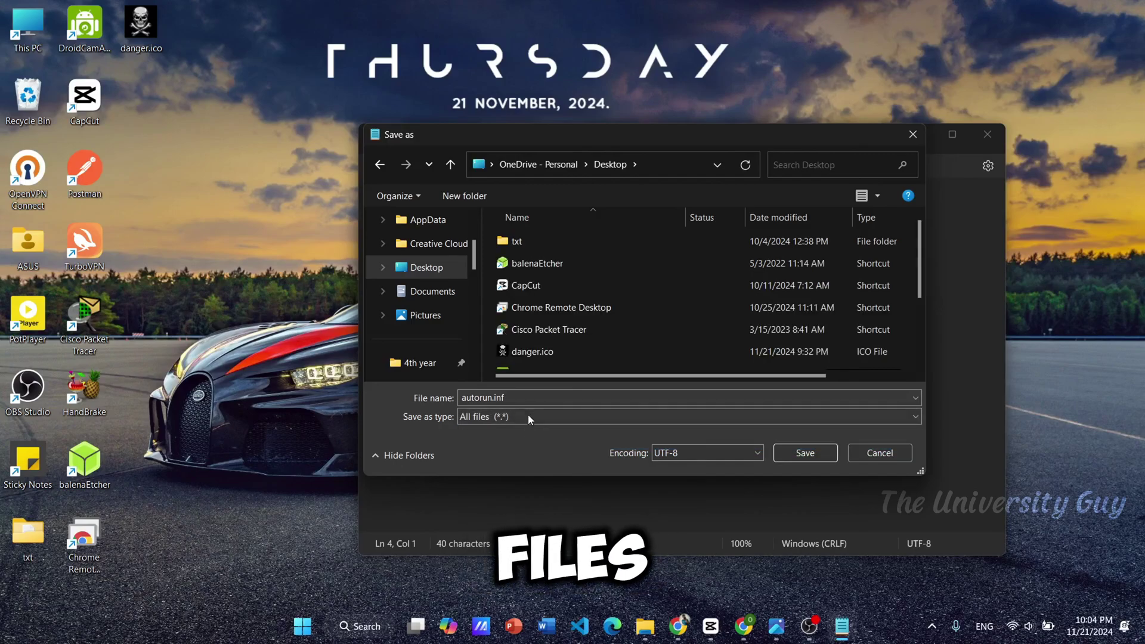
pyautogui.click(815, 455)
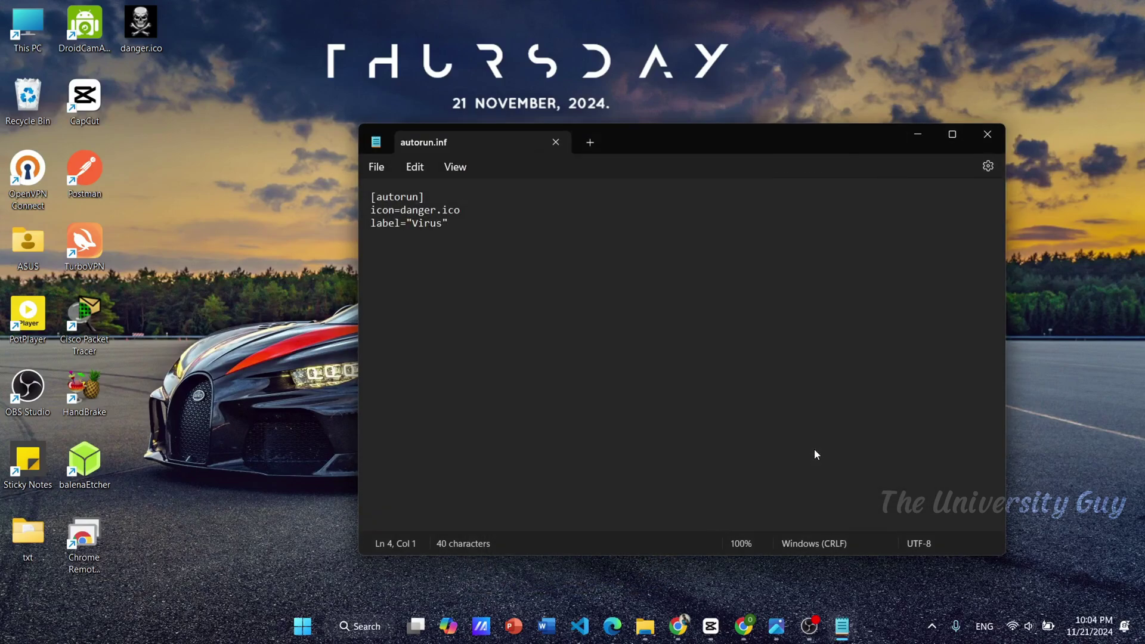
# Step: Copy danger.ico and autorun.inf from the desktop onto the USB drive (E:)
pyautogui.click(984, 137)
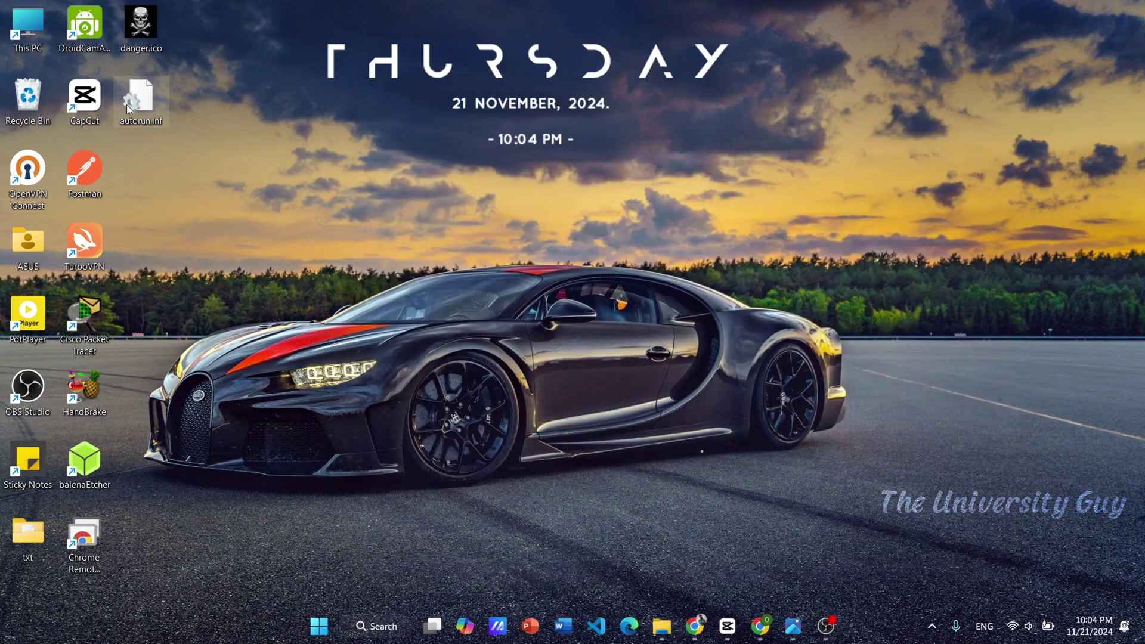
pyautogui.click(154, 16)
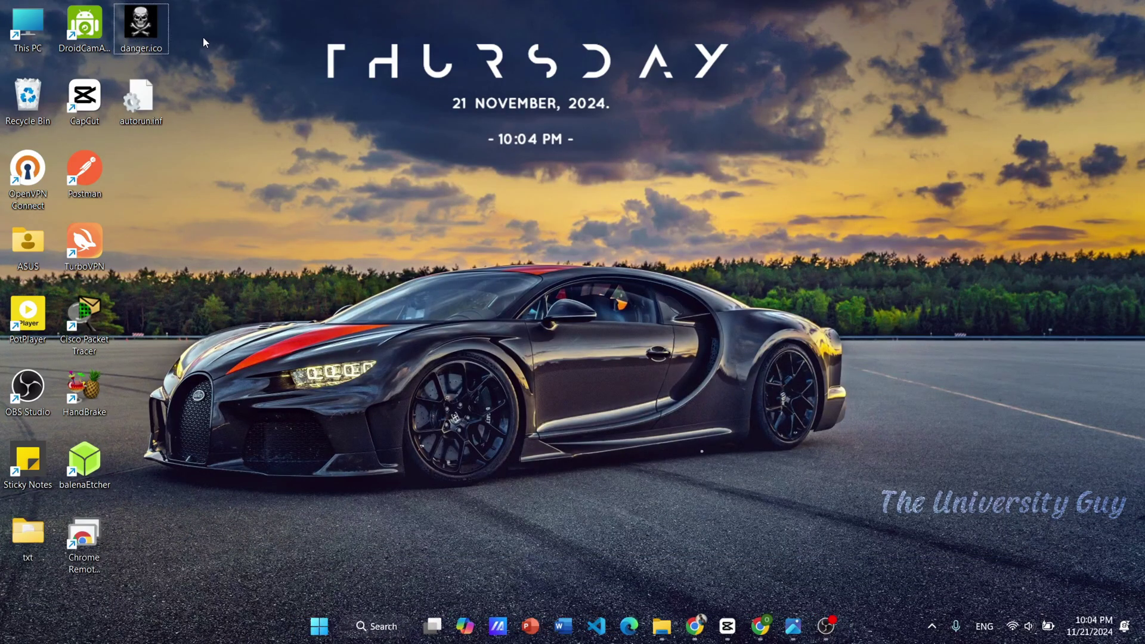
pyautogui.moveTo(202, 34); pyautogui.dragTo(142, 111)
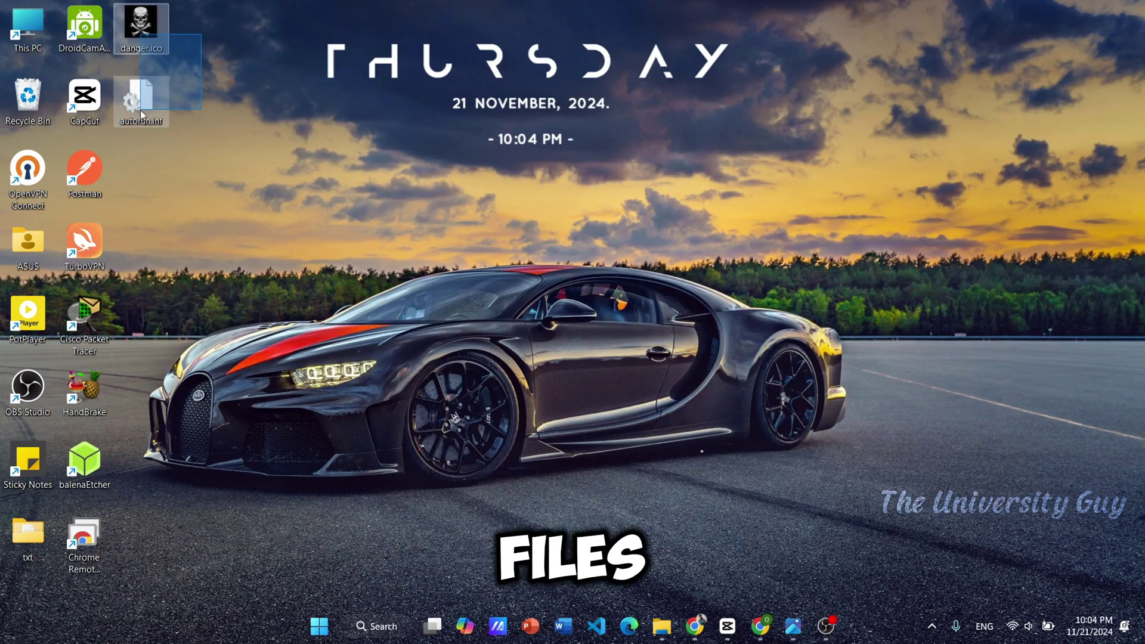
pyautogui.hotkey('ctrl', 'c')
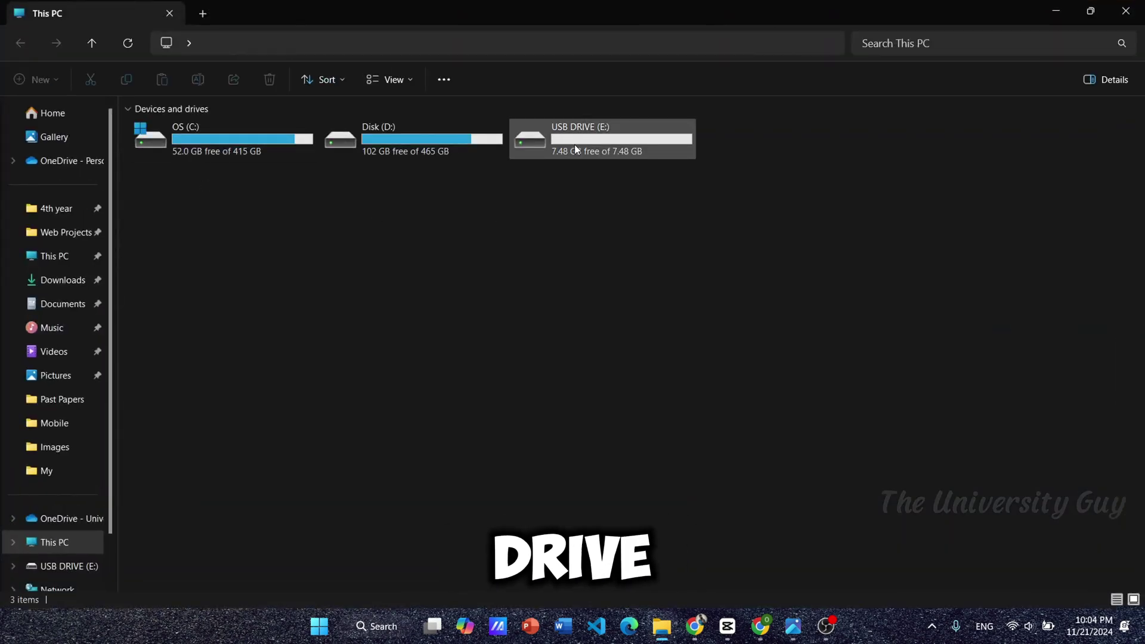
pyautogui.doubleClick(574, 145)
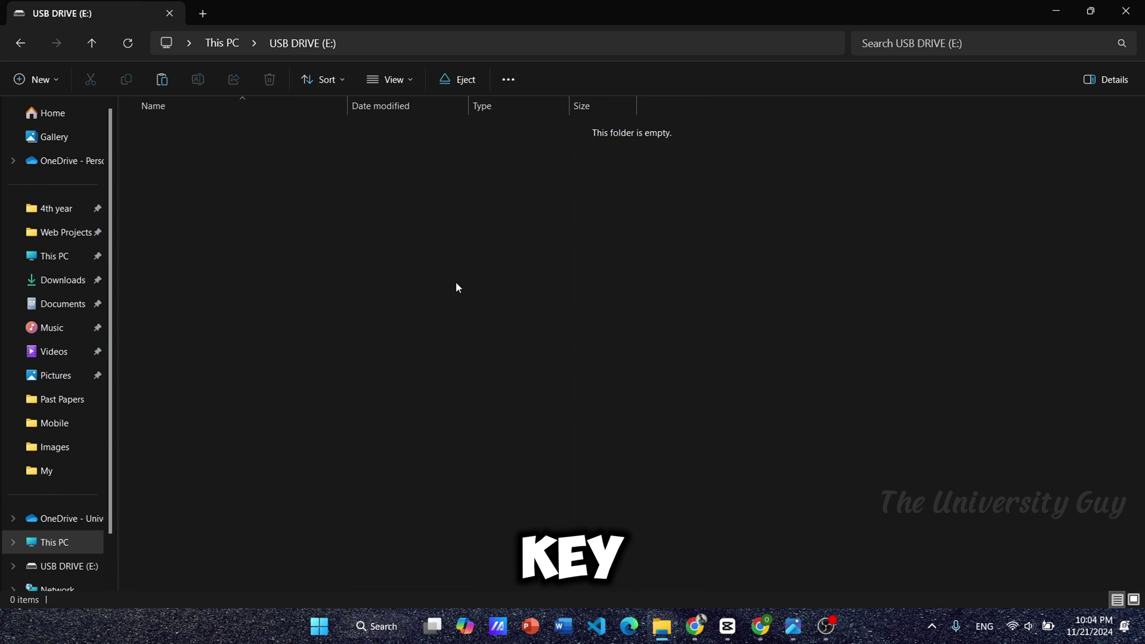
pyautogui.hotkey('ctrl', 'v')
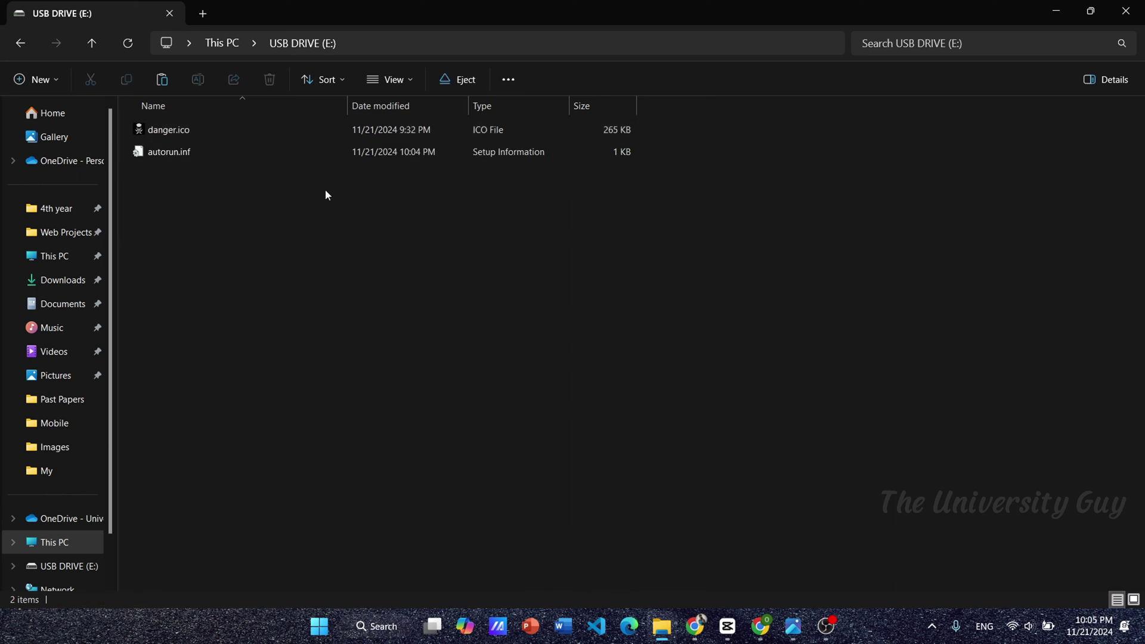
# Step: Mark both files on the USB drive as Hidden in their Properties
pyautogui.moveTo(355, 181); pyautogui.dragTo(333, 127)
pyautogui.rightClick(333, 127)
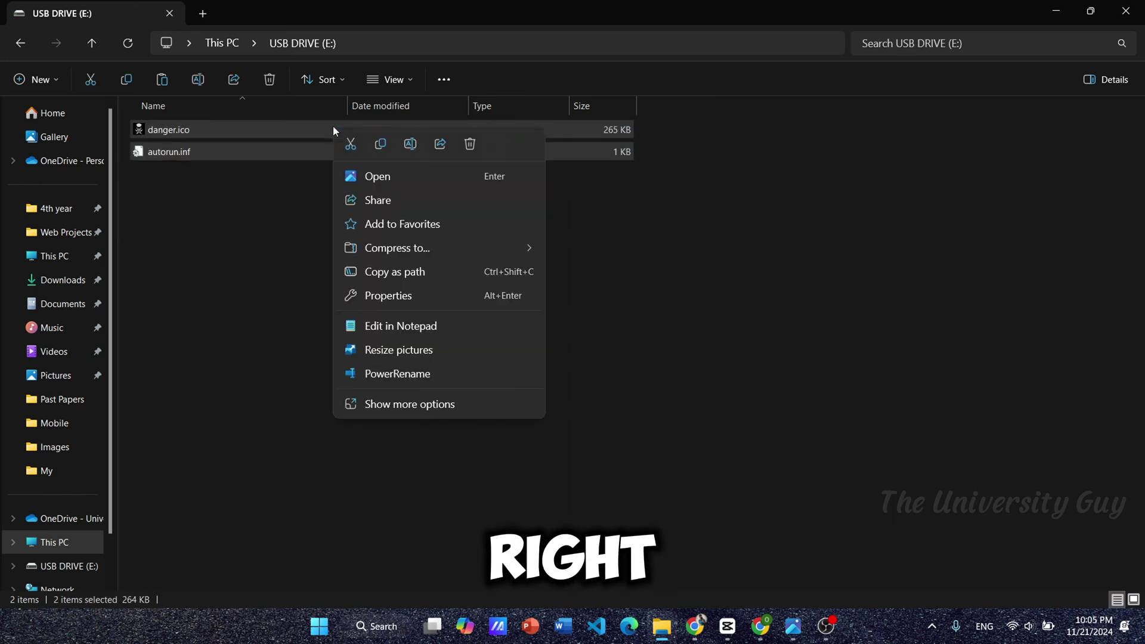
pyautogui.click(407, 297)
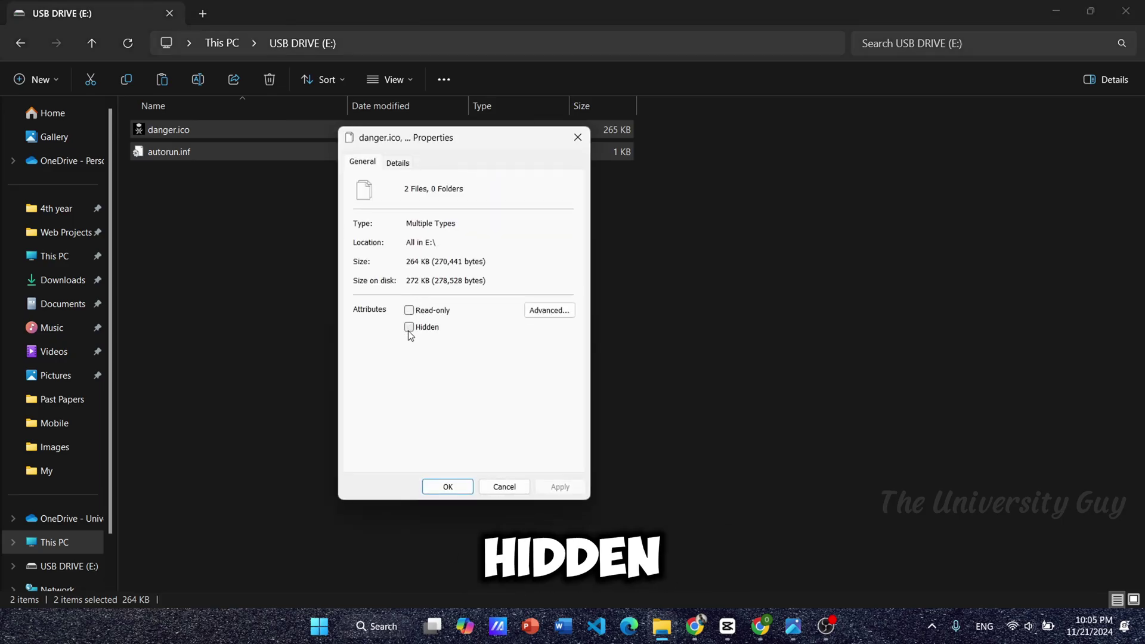
pyautogui.click(409, 328)
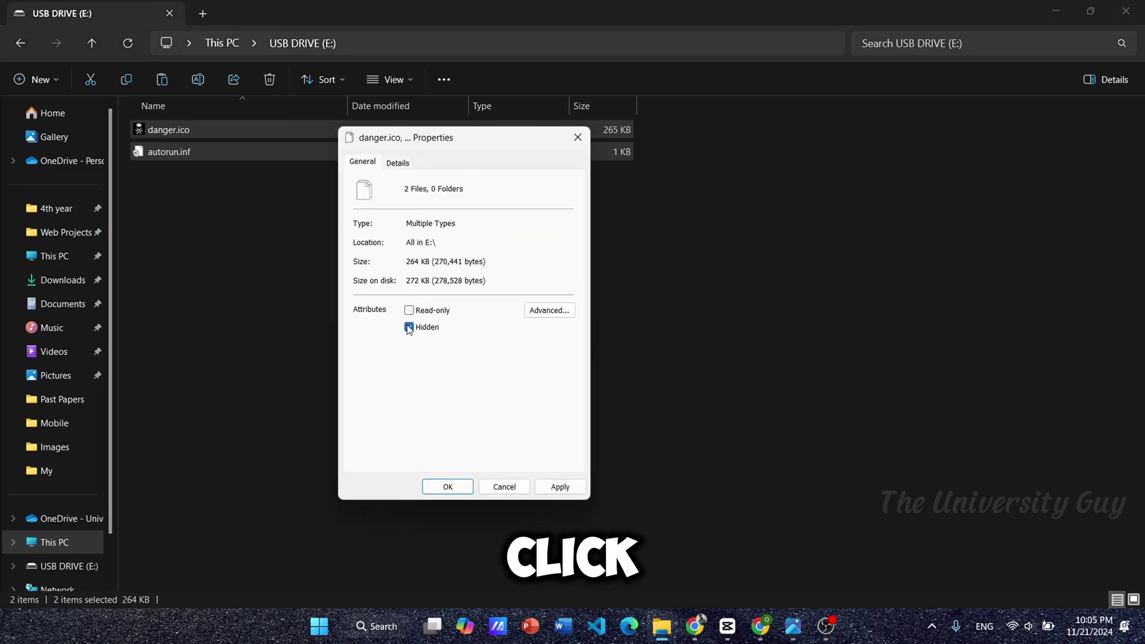
pyautogui.click(559, 485)
pyautogui.click(449, 487)
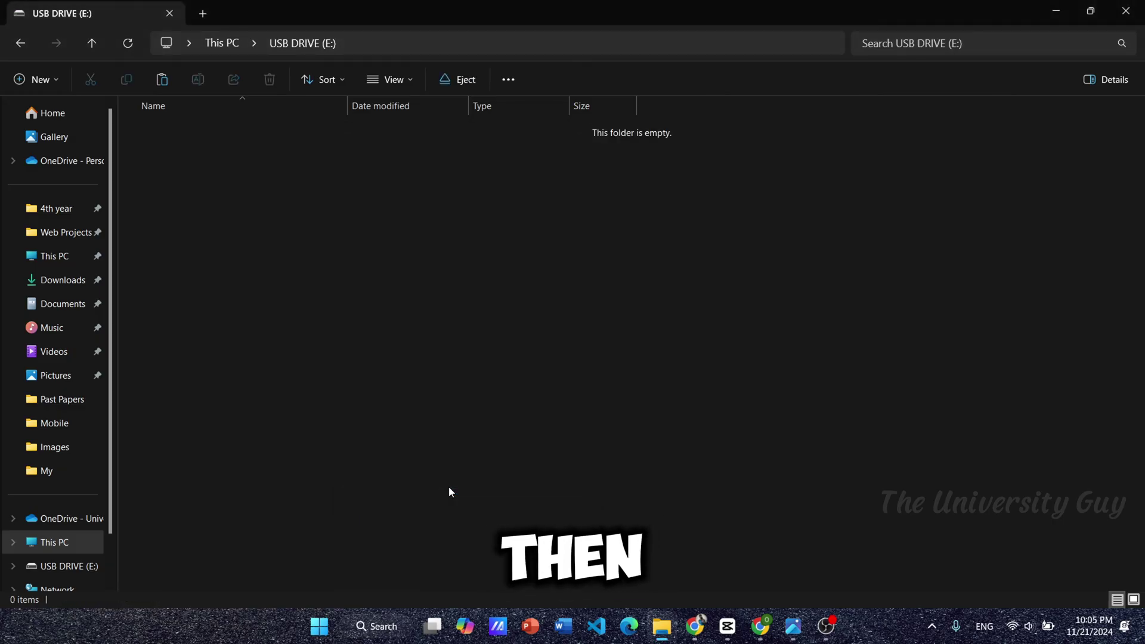
# Step: Eject and reconnect the USB drive, confirming it now shows as Virus (E:)
pyautogui.click(220, 42)
pyautogui.rightClick(592, 152)
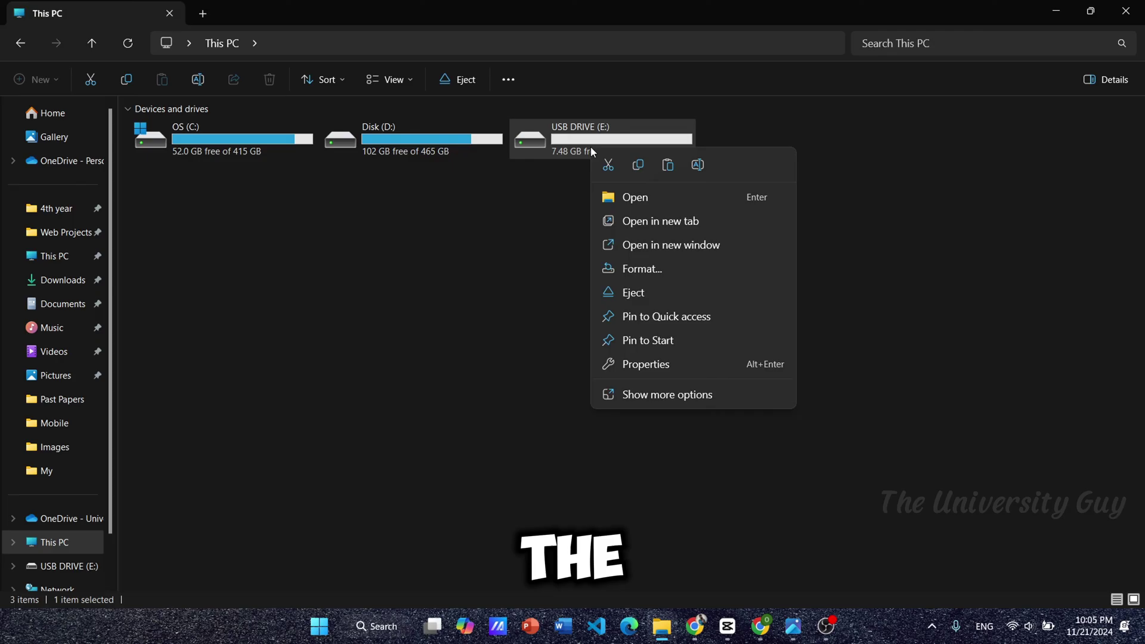
pyautogui.click(649, 292)
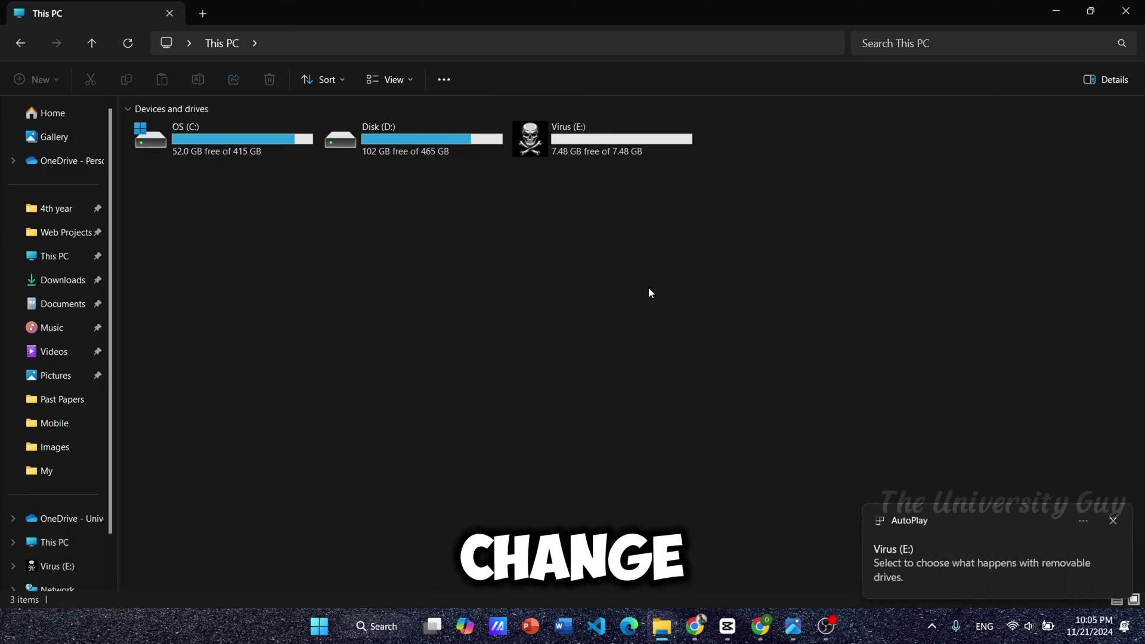
pyautogui.doubleClick(576, 153)
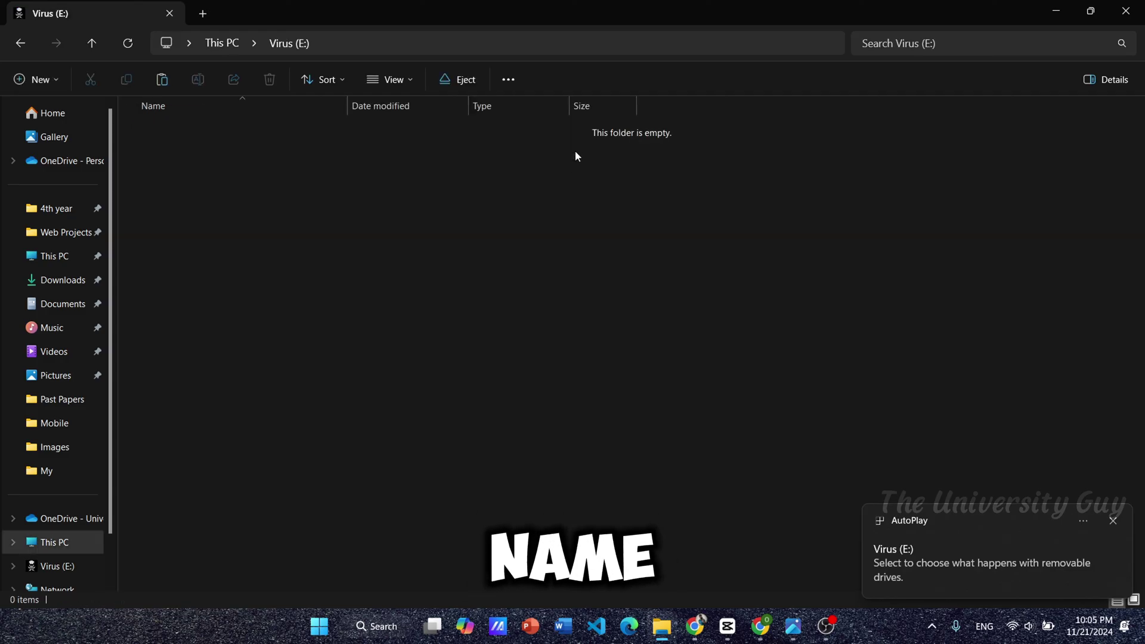
pyautogui.click(226, 43)
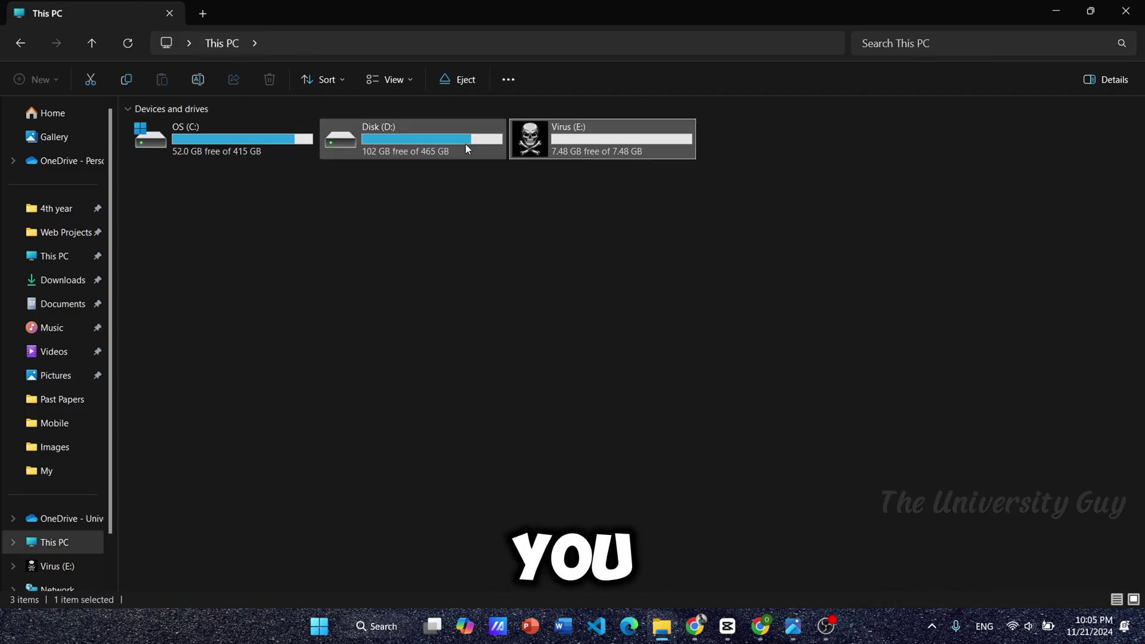